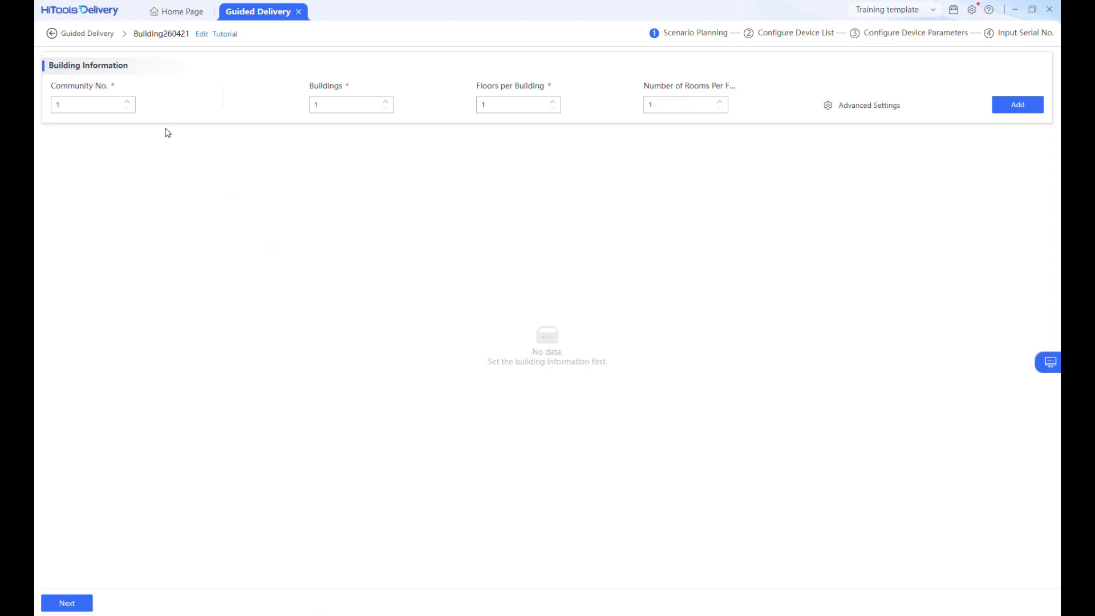
# Step: Enter the building information with 3 floors per building and 2 rooms per floor, and add the building
pyautogui.click(124, 104)
pyautogui.click(127, 102)
pyautogui.click(128, 109)
pyautogui.press('BackSpace')
pyautogui.write('2')
pyautogui.click(1009, 107)
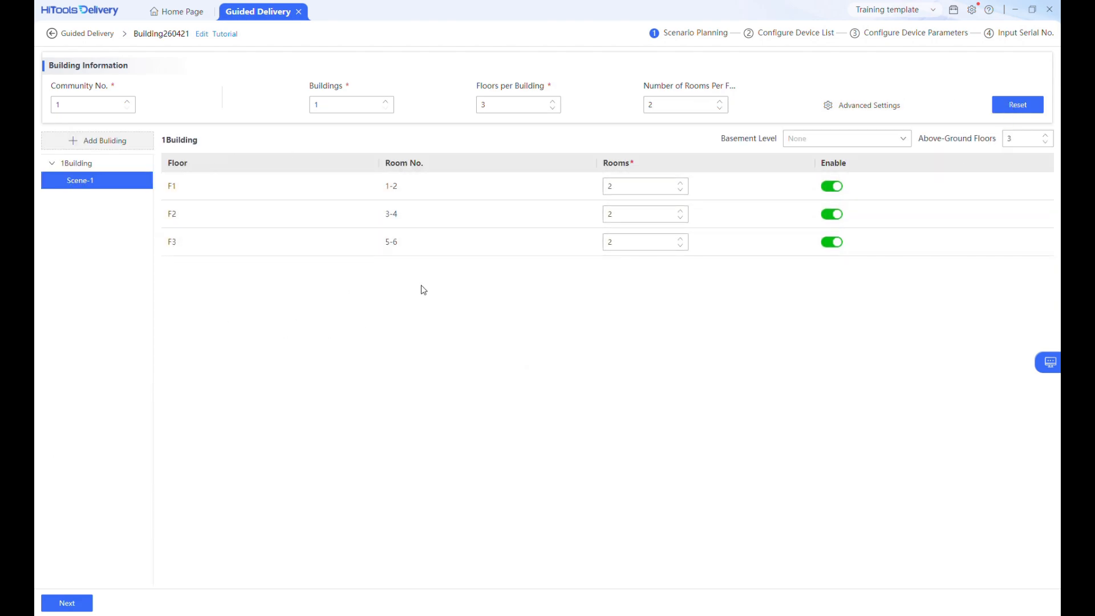
# Step: Raise and restore the first floor's room count to 2, then continue to the device list configuration
pyautogui.click(681, 182)
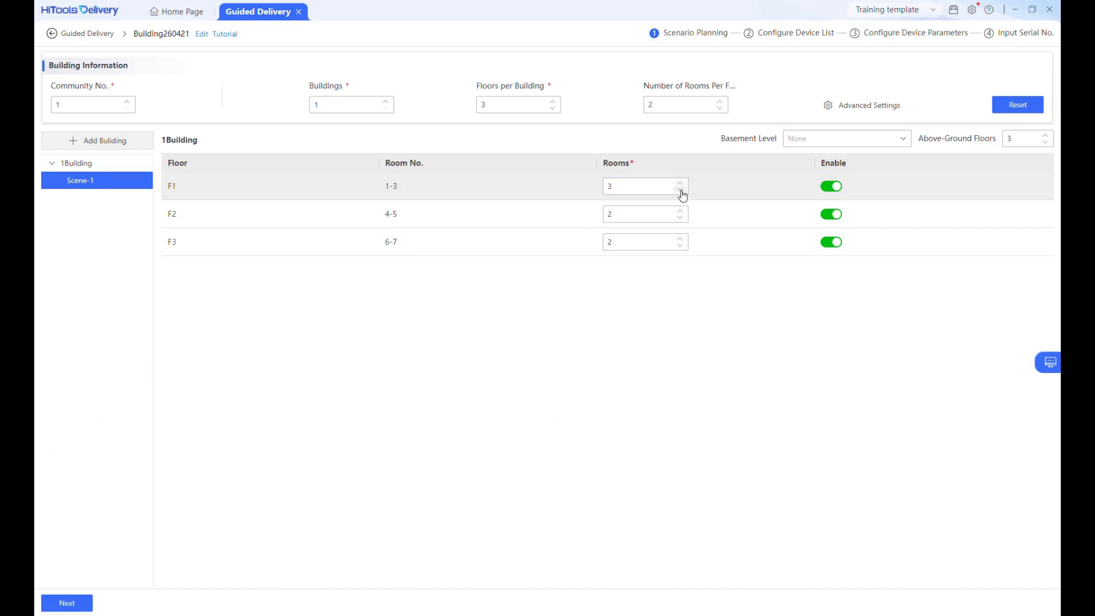
pyautogui.click(680, 190)
pyautogui.click(69, 603)
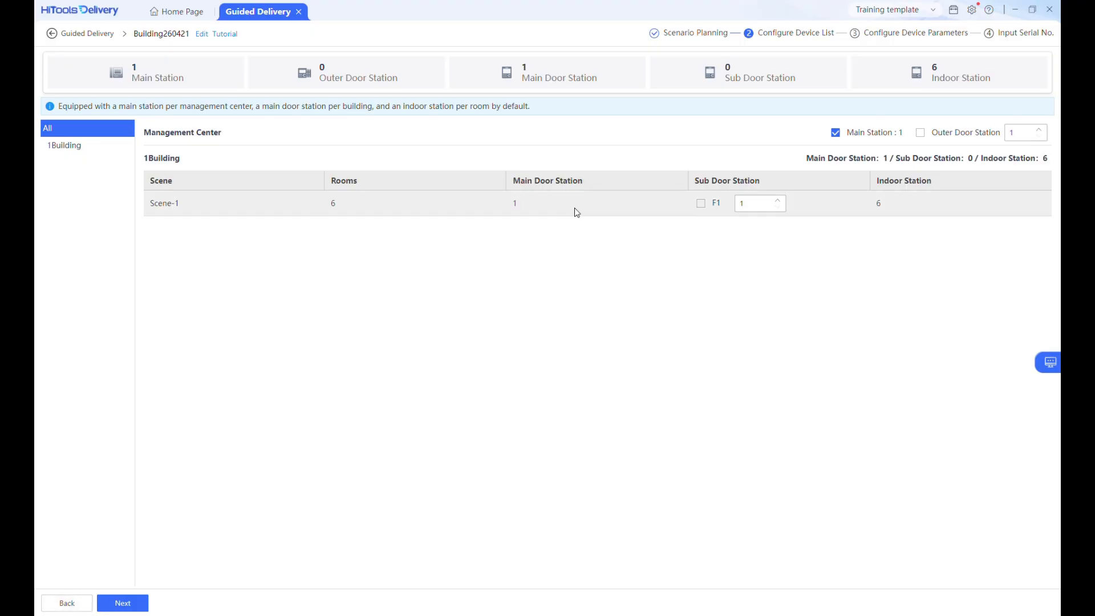
# Step: Disable the management center main station and enable one sub door station on F1, then continue to device parameters
pyautogui.click(836, 133)
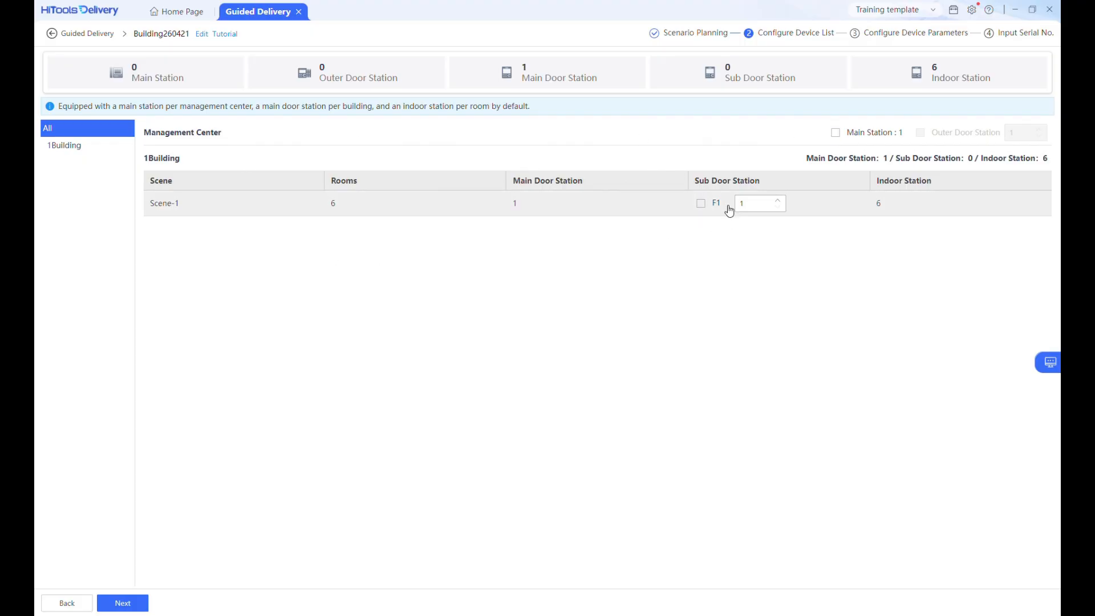
pyautogui.click(701, 204)
pyautogui.click(125, 608)
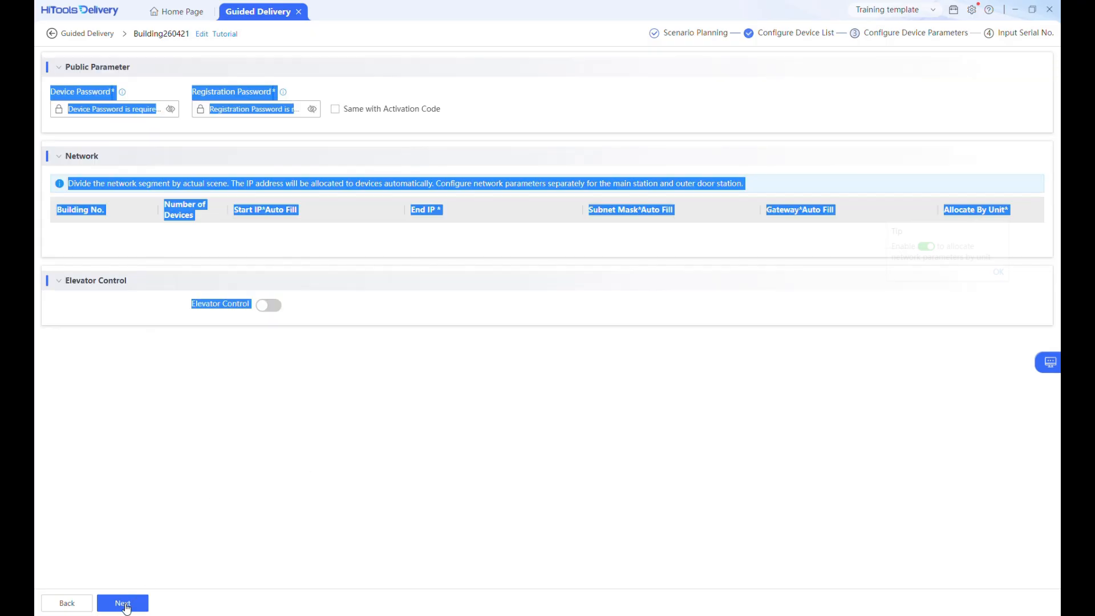
# Step: Enter the device password and the registration password in the public parameters
pyautogui.click(122, 110)
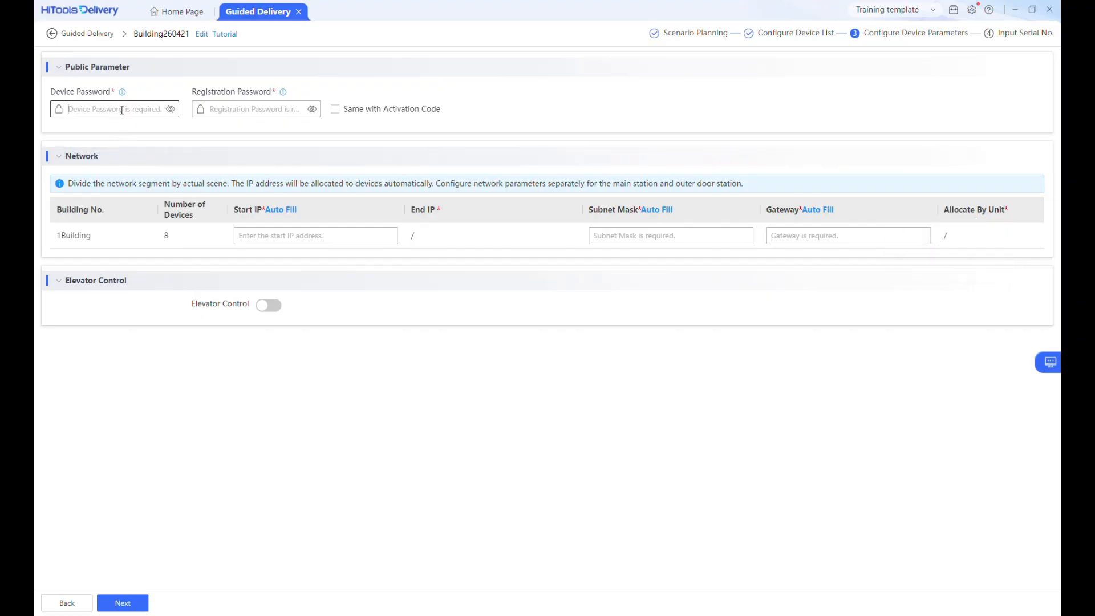
pyautogui.write('a')
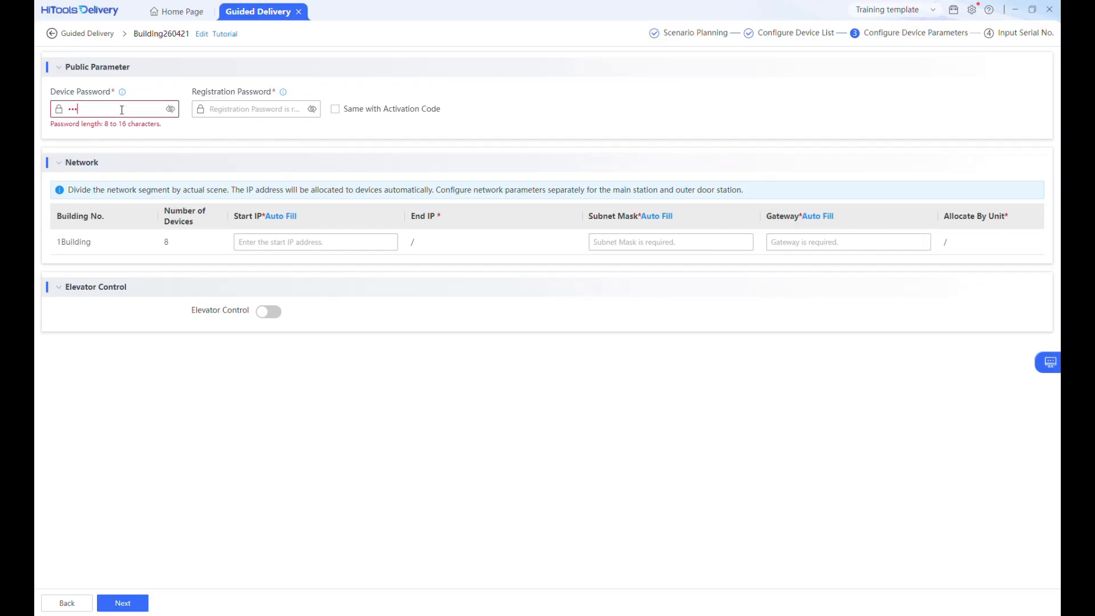
pyautogui.write('•••••••')
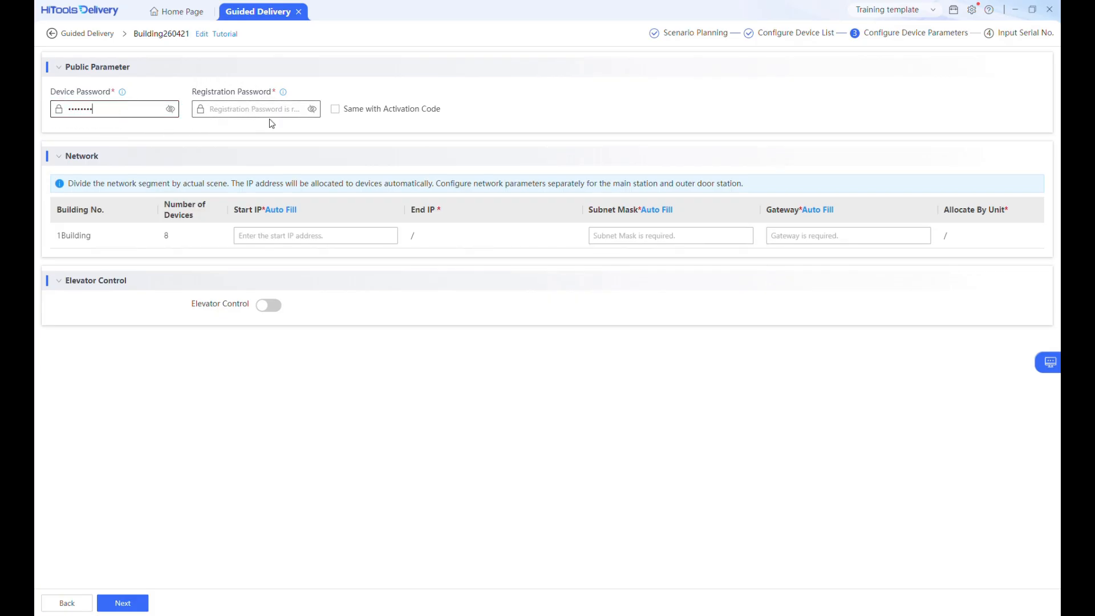
pyautogui.click(335, 110)
pyautogui.click(335, 110)
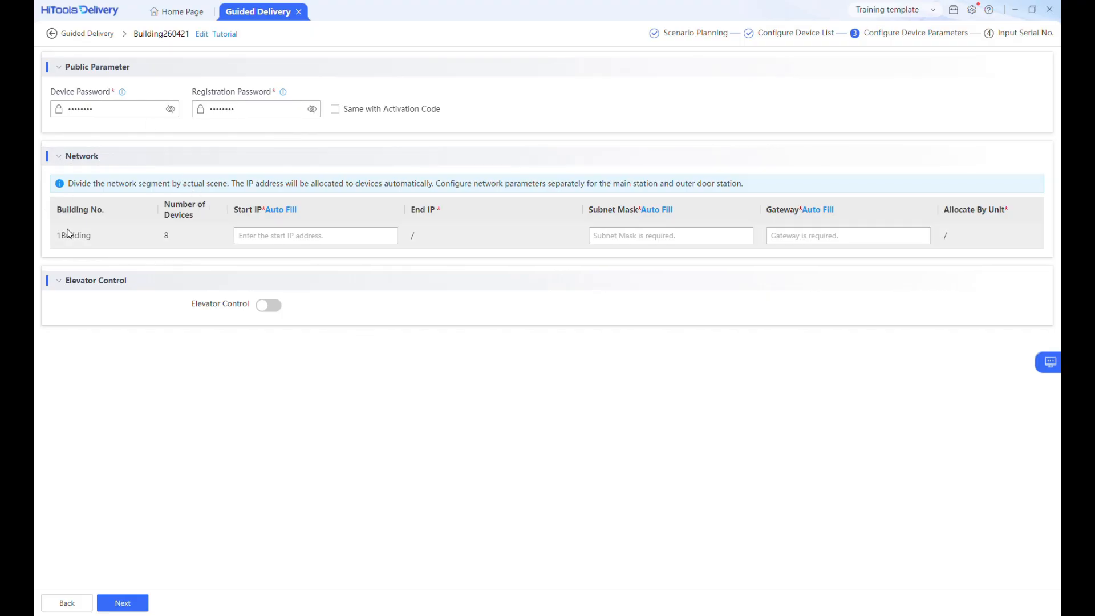
# Step: Set the building's start IP address to 192.168.0.80
pyautogui.click(267, 235)
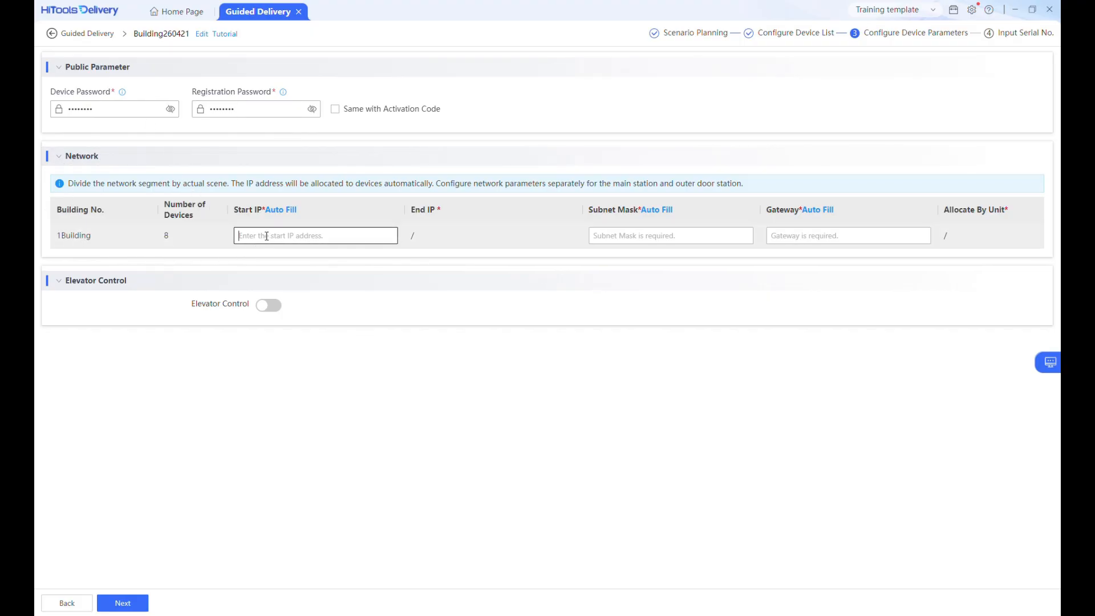
pyautogui.write('192.168.0')
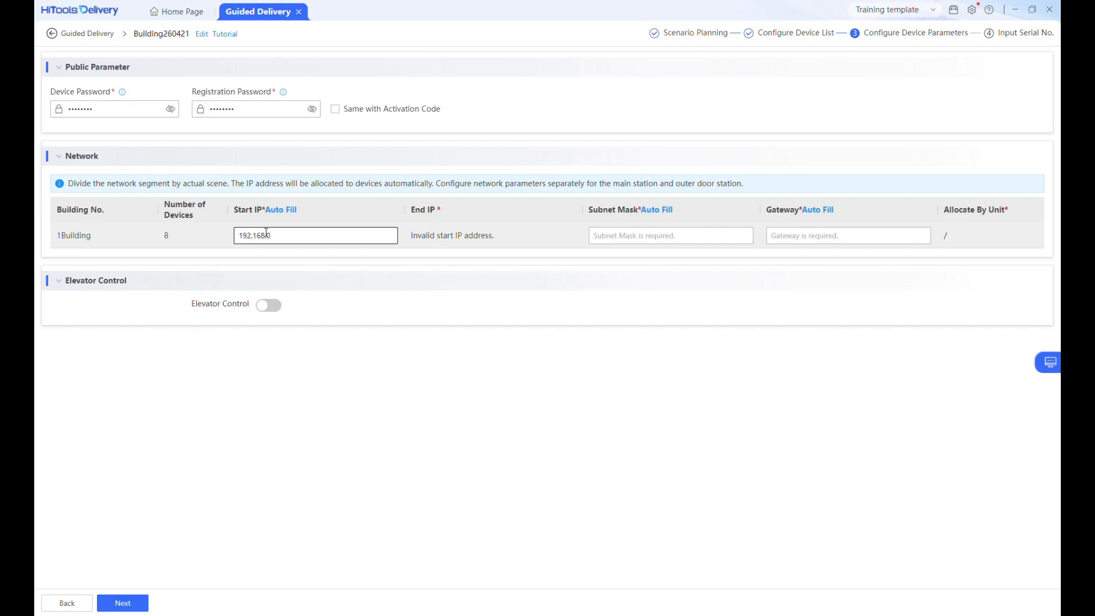
pyautogui.write('.80')
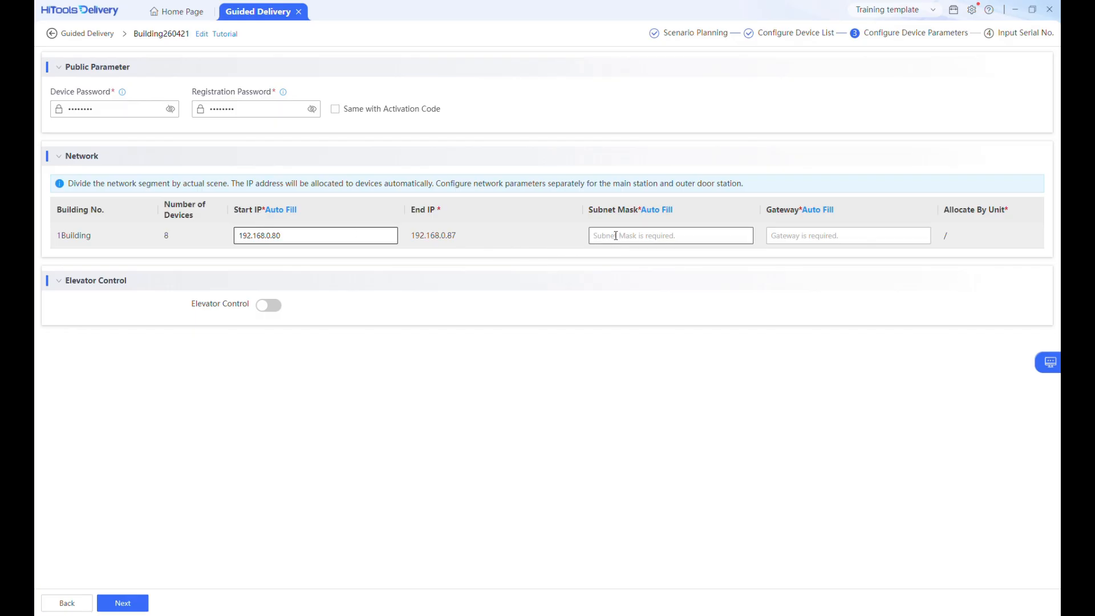
pyautogui.click(420, 239)
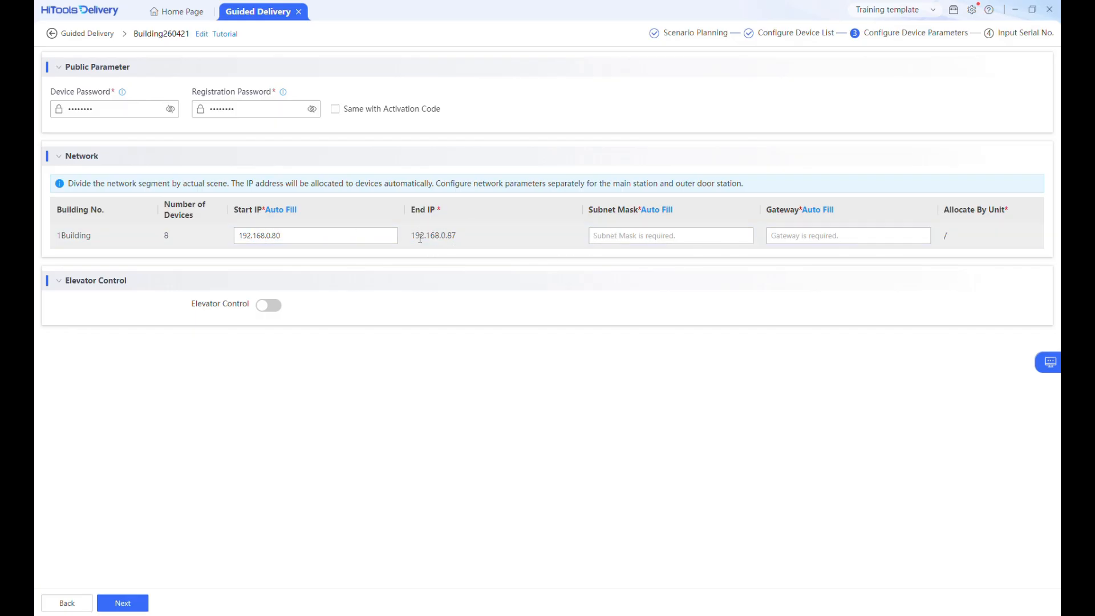
# Step: Set the building's subnet mask to 255.255.255.0 and the gateway to 192.168.0.1
pyautogui.click(625, 233)
pyautogui.write('255.25')
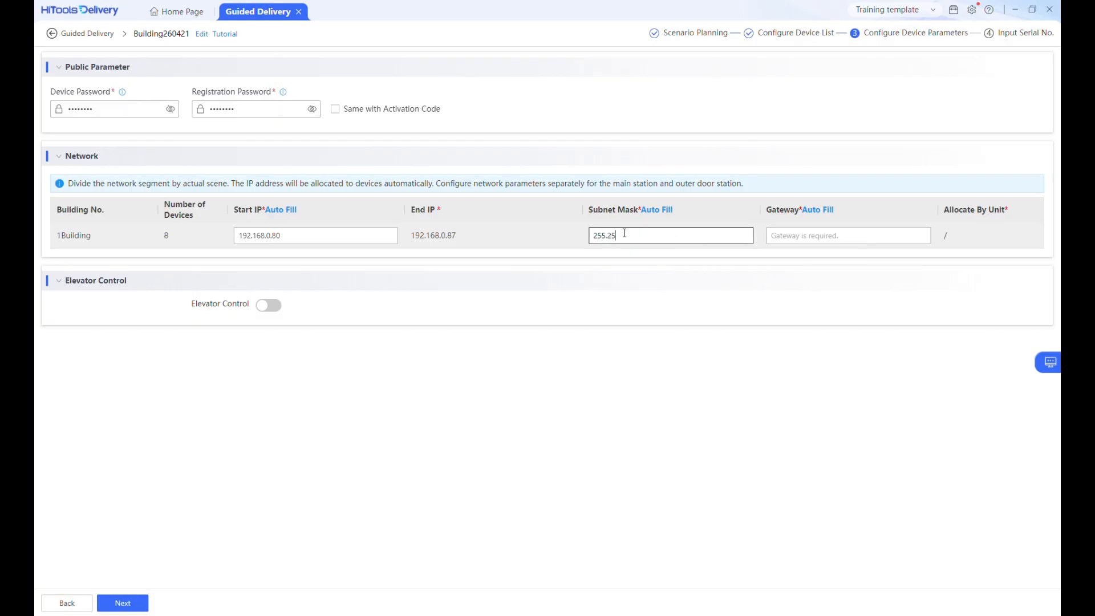
pyautogui.write('5.255.0')
pyautogui.click(783, 237)
pyautogui.write('1')
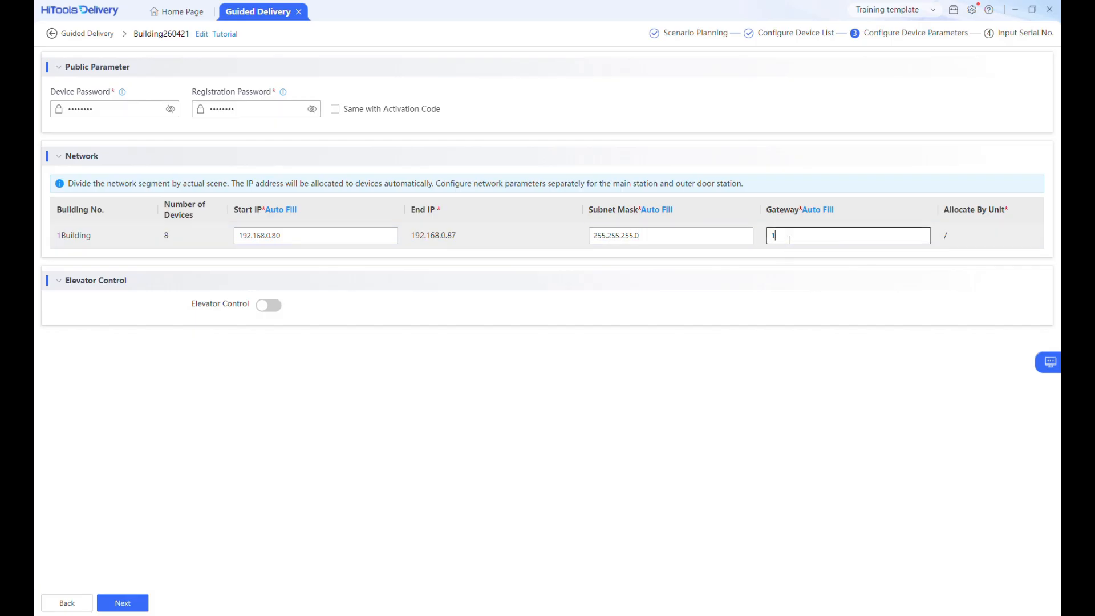
pyautogui.write('92.168.0.1')
pyautogui.click(265, 307)
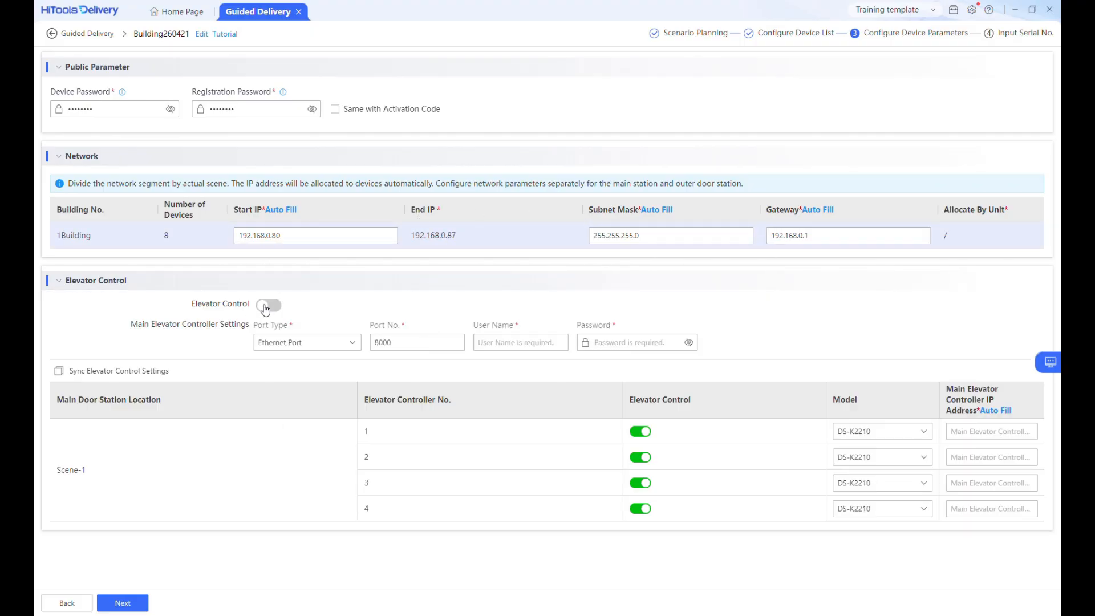
pyautogui.click(266, 308)
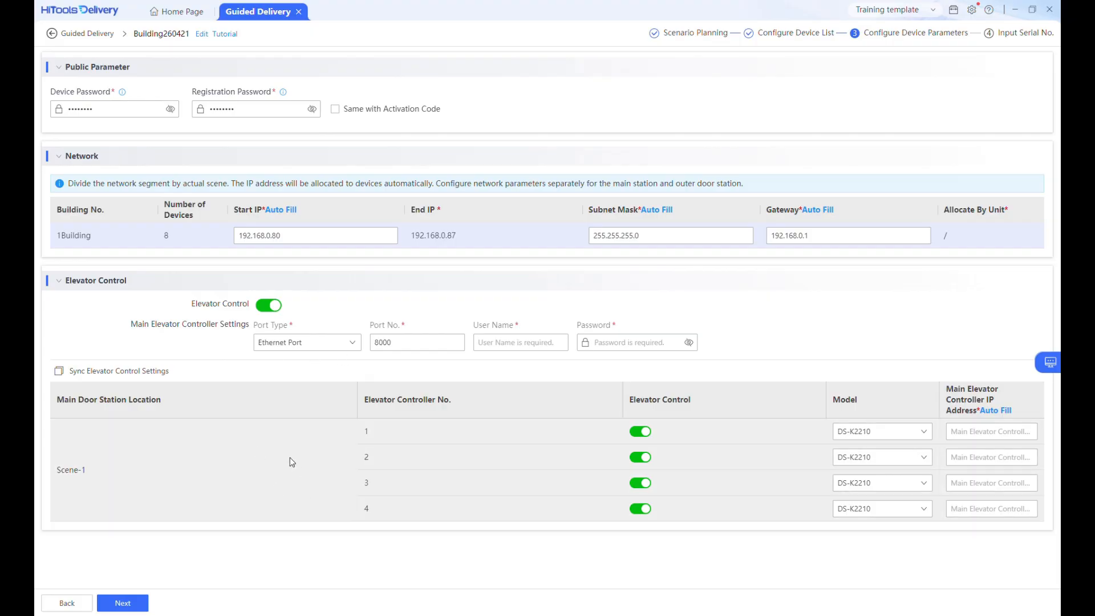
pyautogui.click(271, 304)
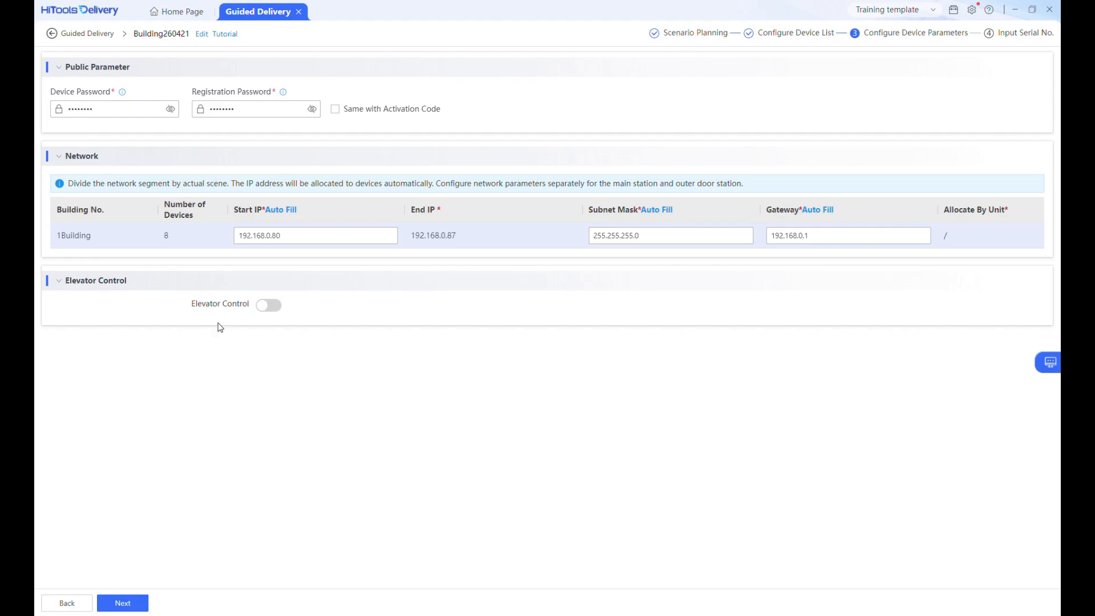
# Step: Continue to serial number input and dismiss the scan serial number instructions
pyautogui.click(122, 602)
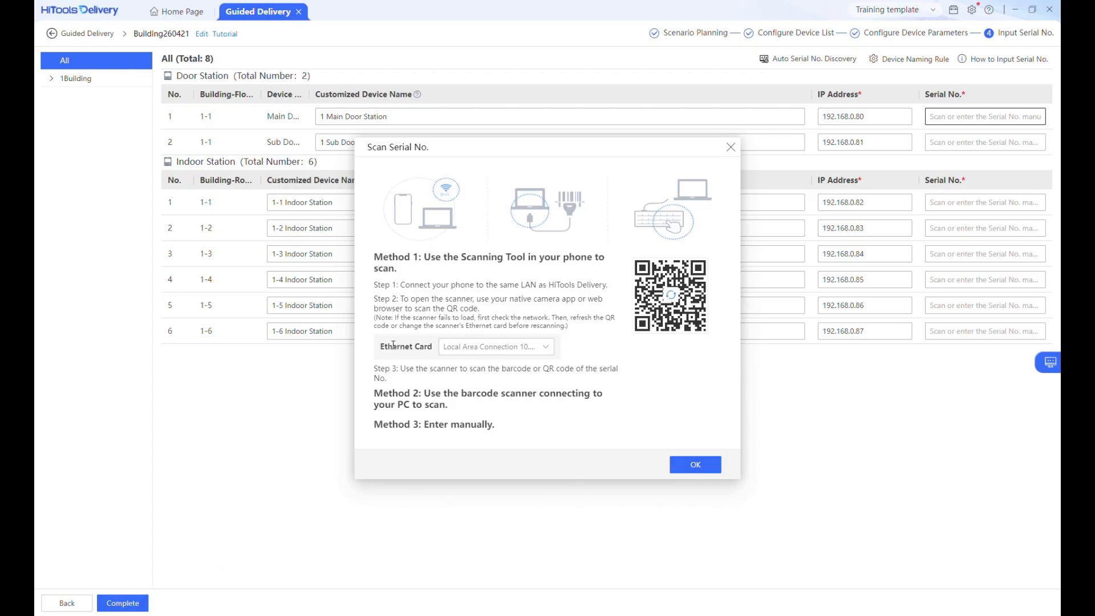
pyautogui.click(692, 464)
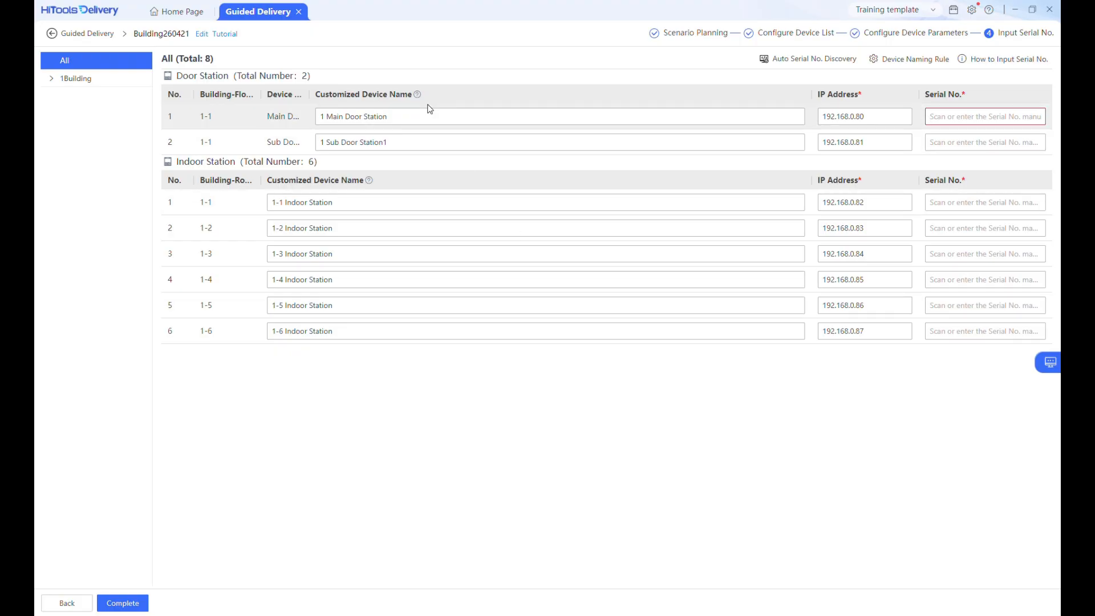
# Step: Rename the main door station to Front Door and the sub door station to Back Door
pyautogui.click(408, 116)
pyautogui.moveTo(408, 116); pyautogui.dragTo(317, 114)
pyautogui.write('Fr')
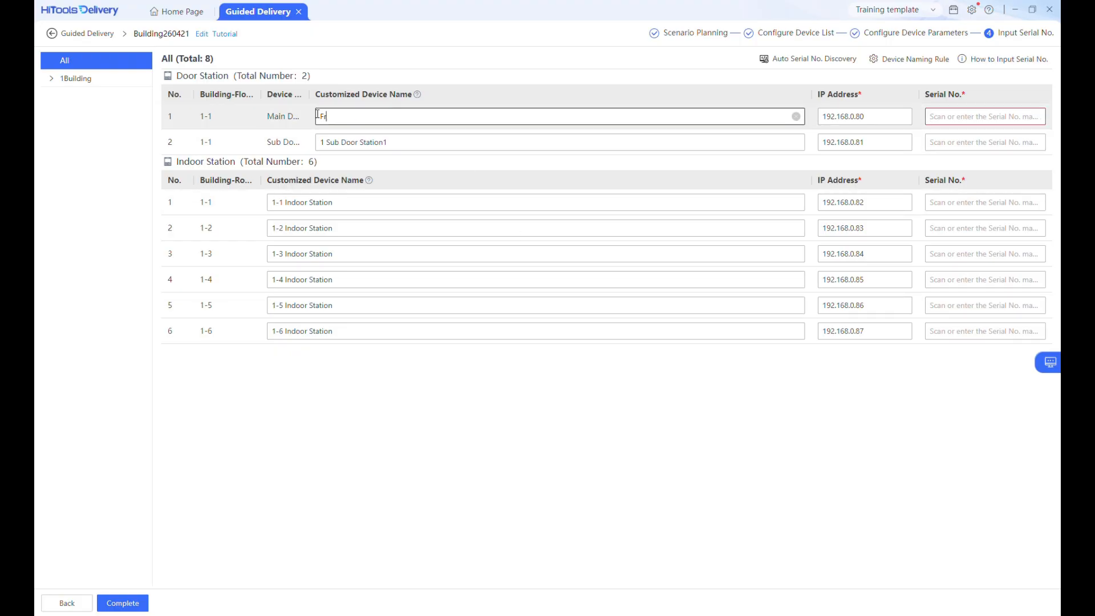
pyautogui.write('ont Door')
pyautogui.moveTo(391, 142); pyautogui.dragTo(289, 141)
pyautogui.write('Back D')
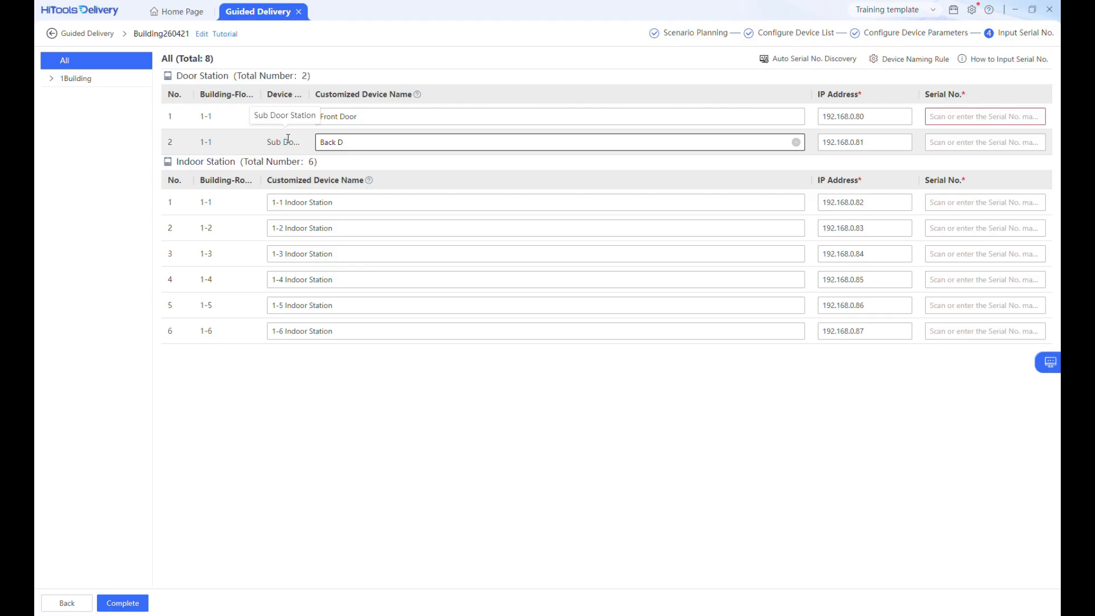
pyautogui.write('oor')
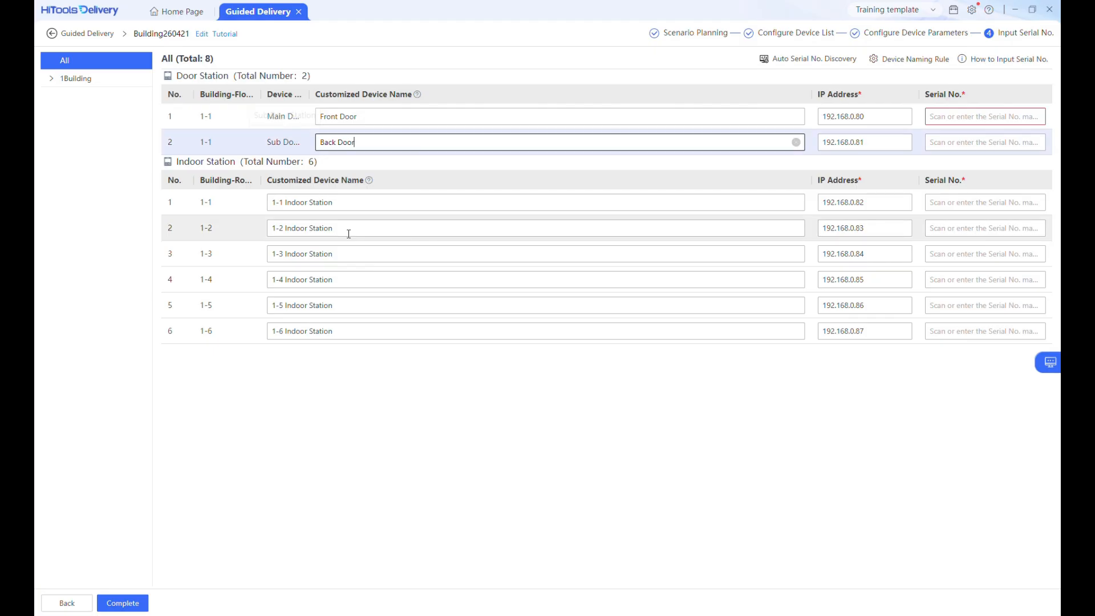
# Step: Rename the first indoor station to Room 1
pyautogui.click(347, 203)
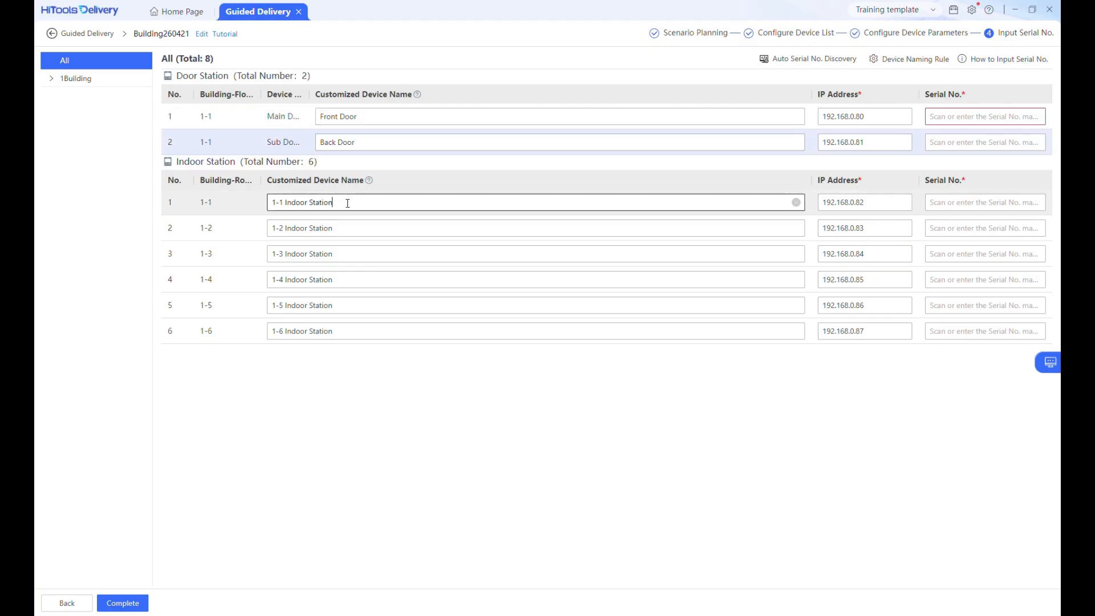
pyautogui.press('BackSpace')
pyautogui.press('BackSpace')
pyautogui.press('BackSpace')
pyautogui.press('BackSpace')
pyautogui.press('BackSpace')
pyautogui.press('BackSpace')
pyautogui.press('BackSpace')
pyautogui.write('Room 1')
pyautogui.click(285, 203)
pyautogui.press('BackSpace')
pyautogui.press('BackSpace')
pyautogui.press('BackSpace')
pyautogui.press('BackSpace')
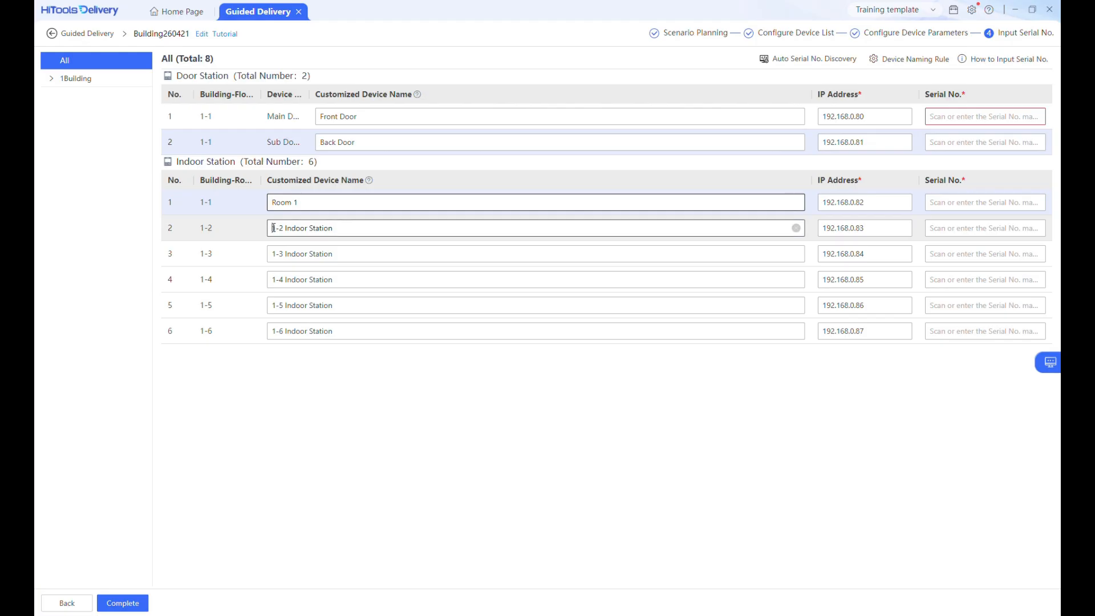
# Step: Rename the remaining indoor stations Room 2 through Room 6 in order
pyautogui.moveTo(275, 228); pyautogui.dragTo(378, 229)
pyautogui.write('Room 2')
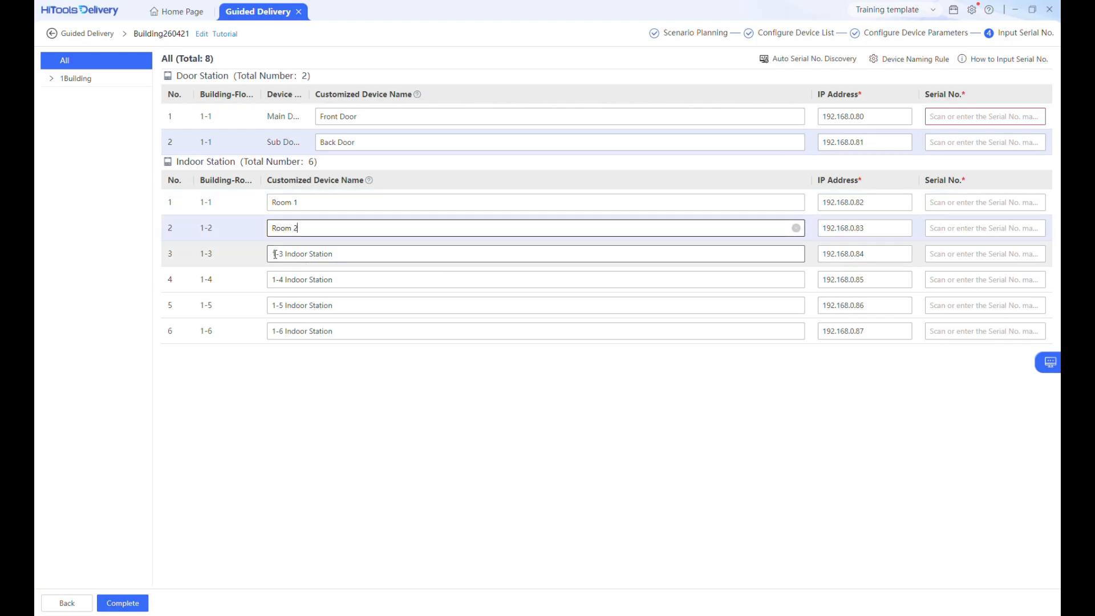
pyautogui.moveTo(273, 254); pyautogui.dragTo(365, 259)
pyautogui.write('Room 3')
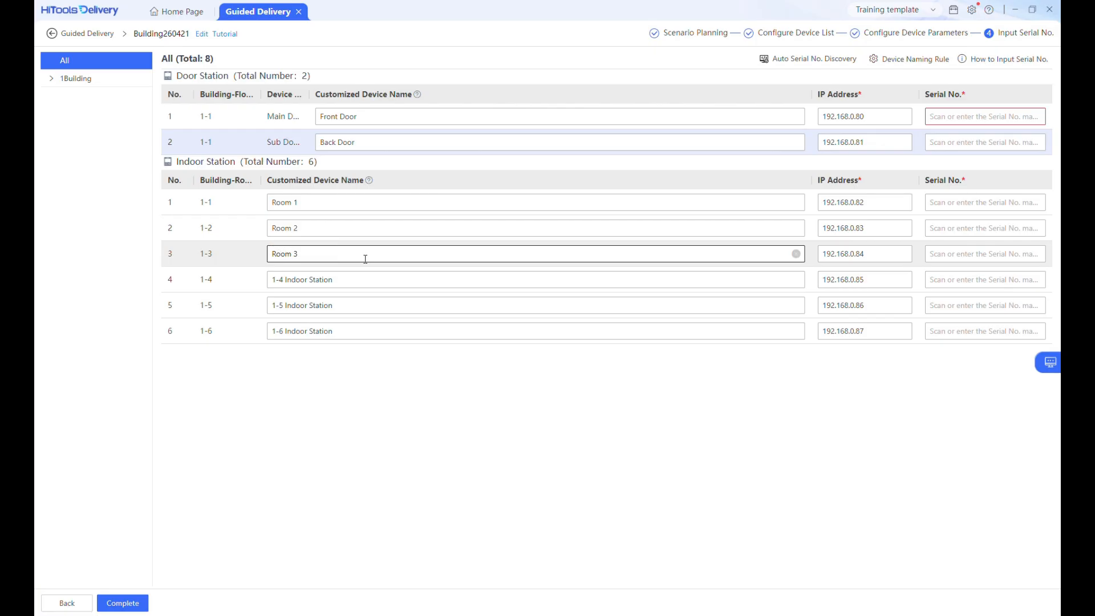
pyautogui.moveTo(273, 279); pyautogui.dragTo(375, 280)
pyautogui.write('R')
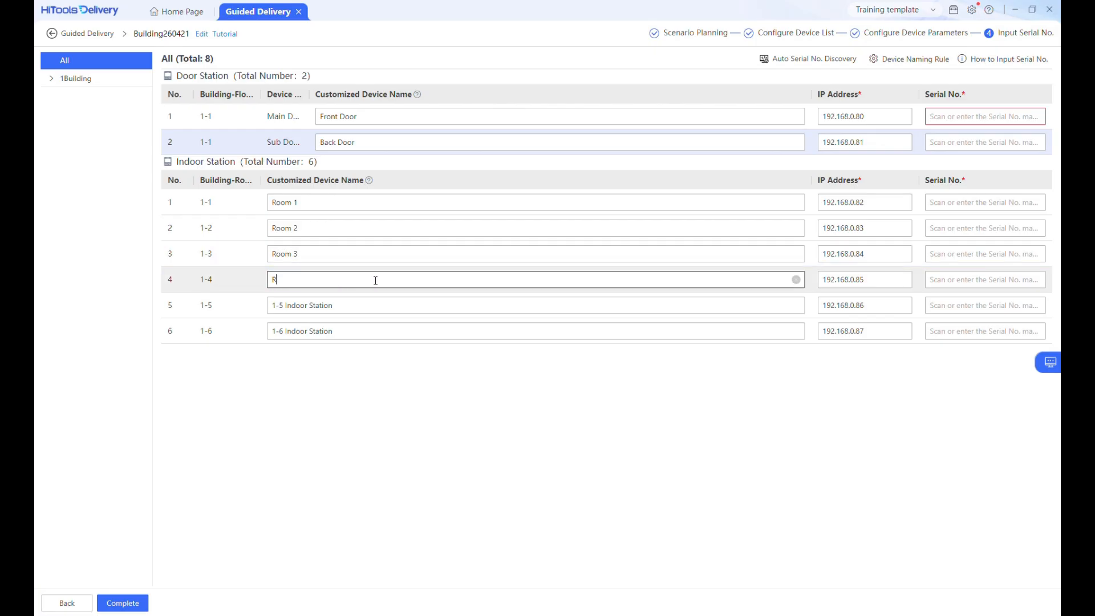
pyautogui.write('oom 4')
pyautogui.moveTo(269, 307); pyautogui.dragTo(372, 308)
pyautogui.write('Room')
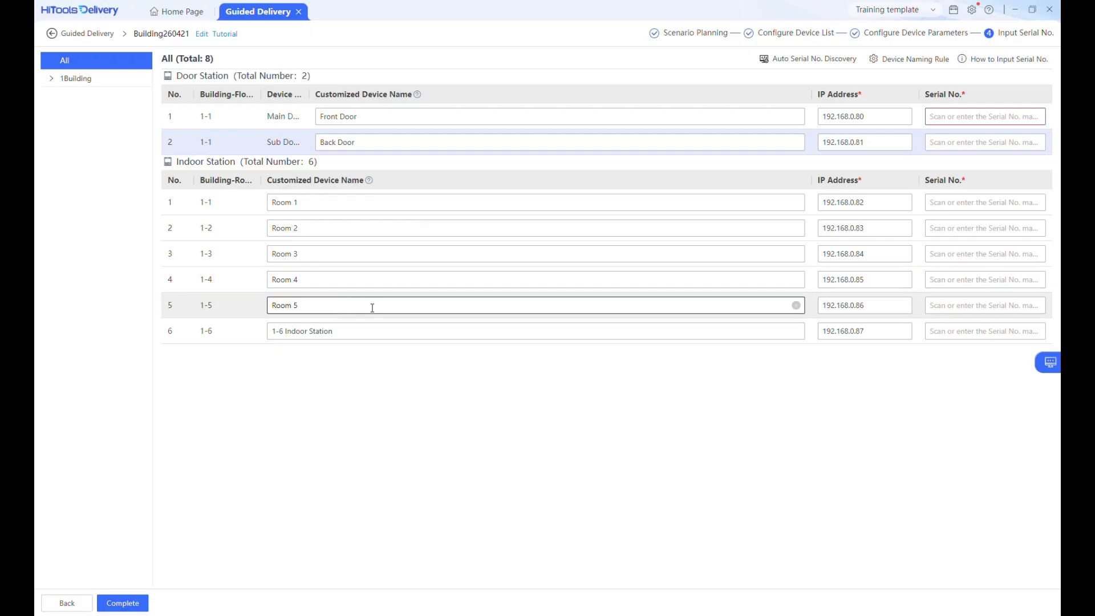
pyautogui.moveTo(269, 329); pyautogui.dragTo(376, 331)
pyautogui.write('R')
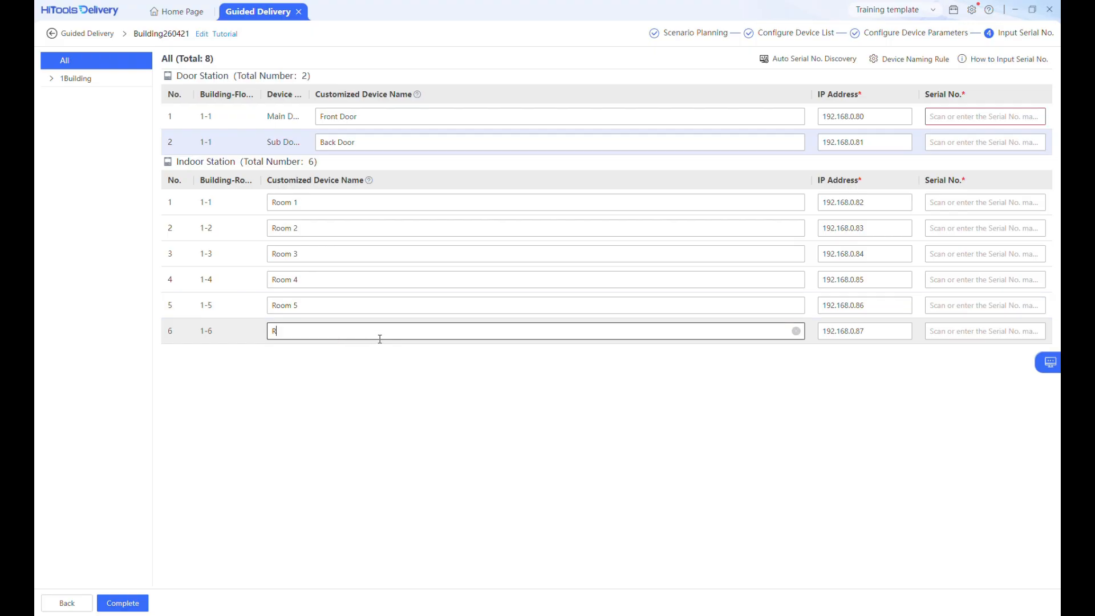
pyautogui.write('oom 6')
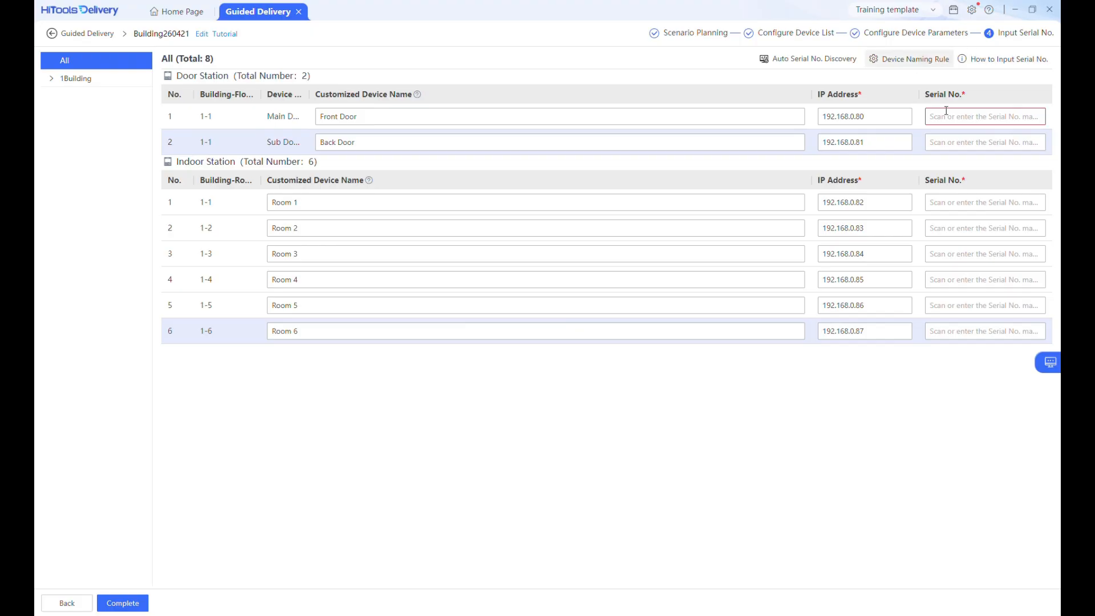
# Step: Paste the serial numbers for the Front Door and Back Door stations, moving on to Room 1's serial field
pyautogui.click(975, 116)
pyautogui.hotkey('ctrl', 'v')
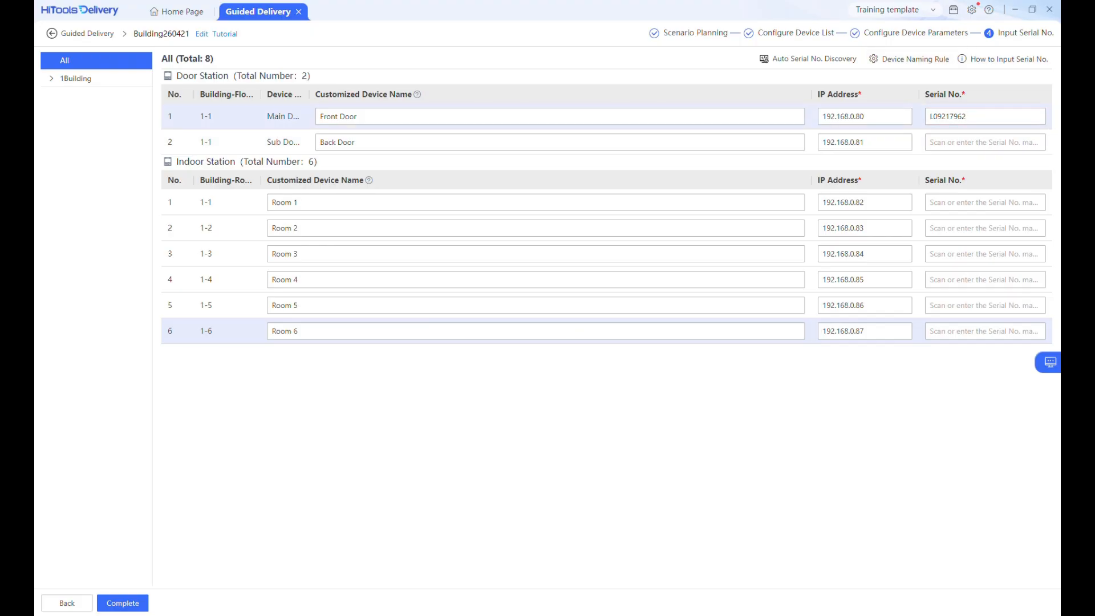
pyautogui.click(956, 142)
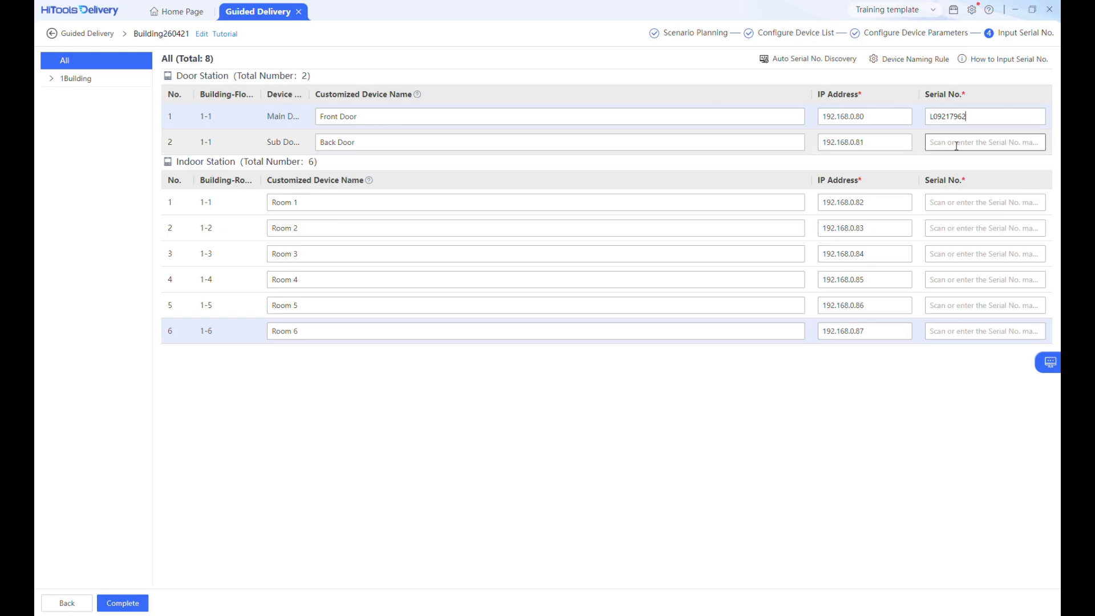
pyautogui.hotkey('ctrl', 'v')
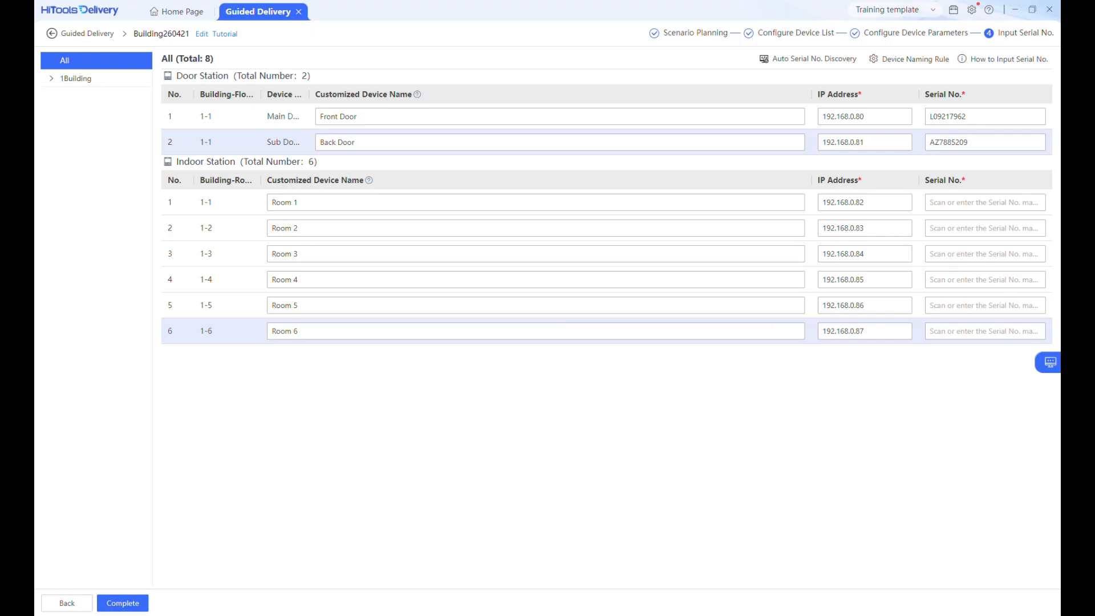
pyautogui.click(964, 201)
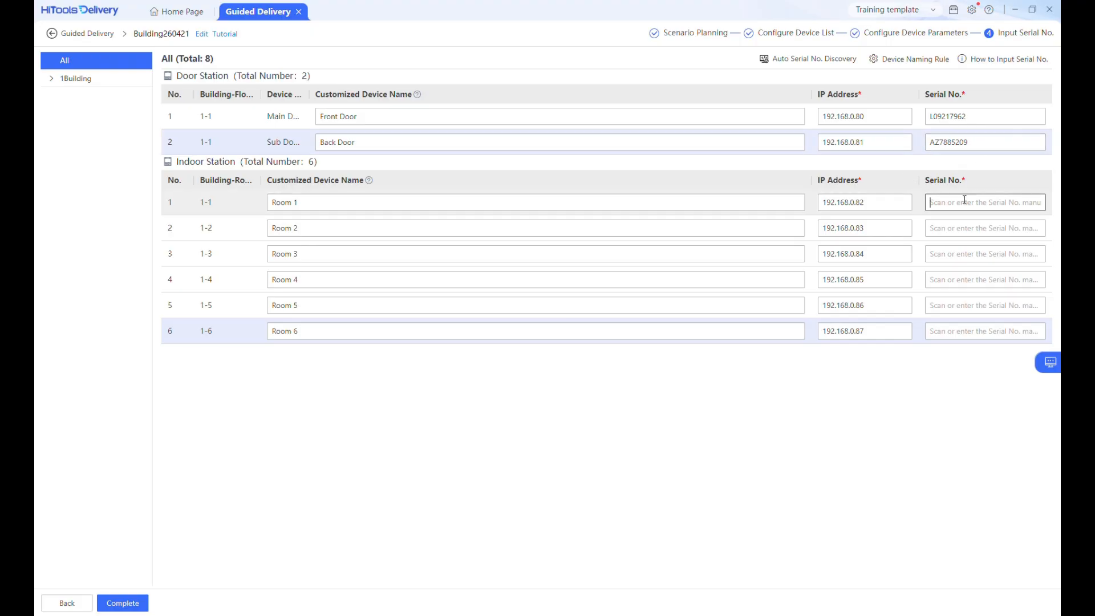
# Step: Enter the serial numbers 231970646, 232771385, J6004034 and FN1096479 for Room 1 through Room 4
pyautogui.hotkey('ctrl', 'v')
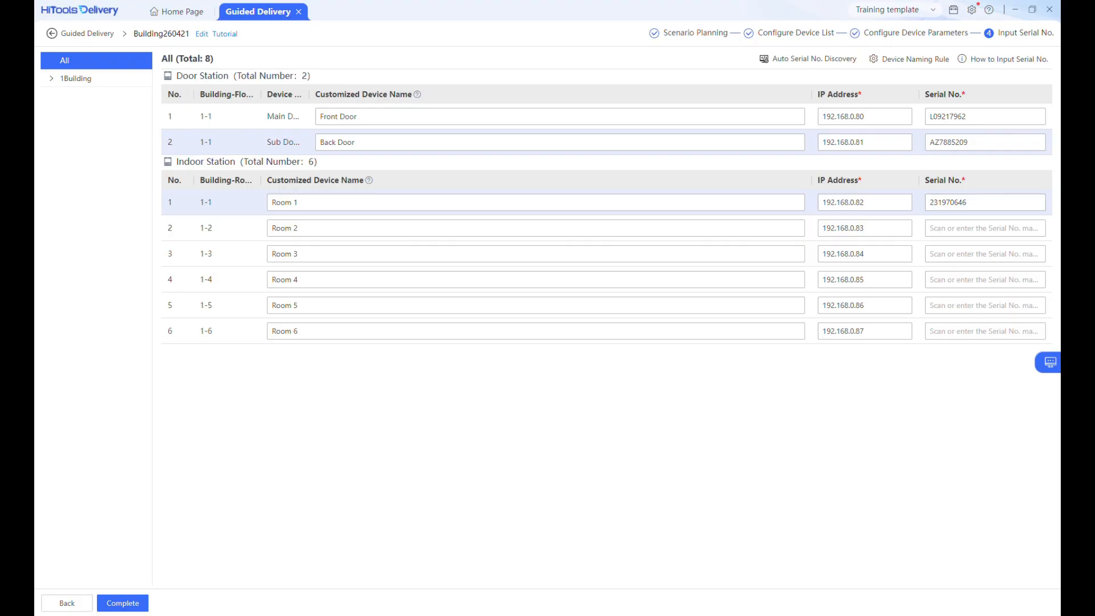
pyautogui.click(945, 228)
pyautogui.write('232771385')
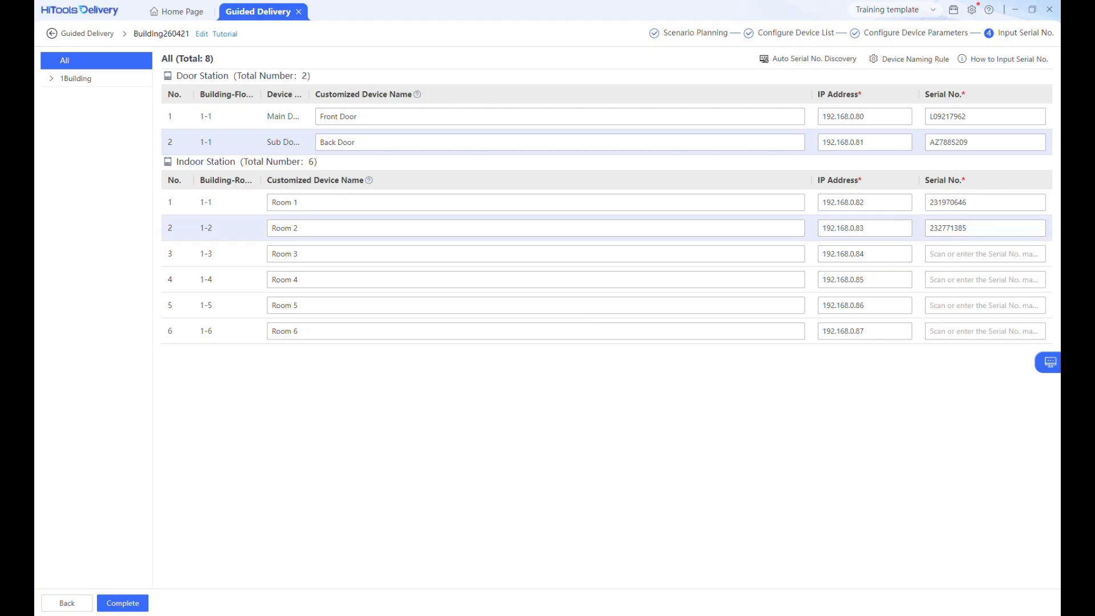
pyautogui.click(929, 253)
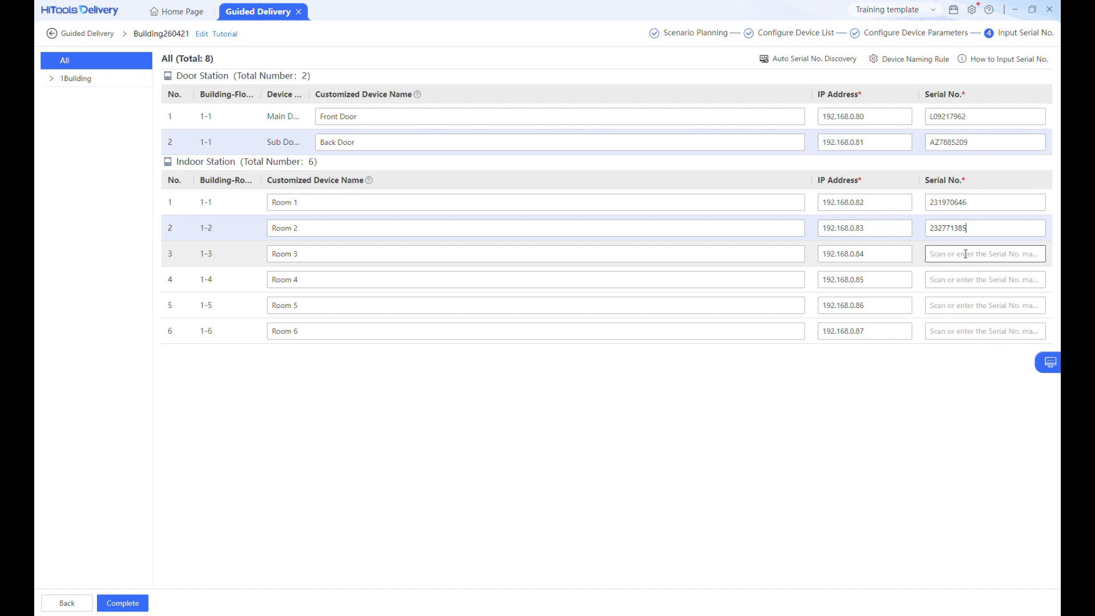
pyautogui.write('J6004034')
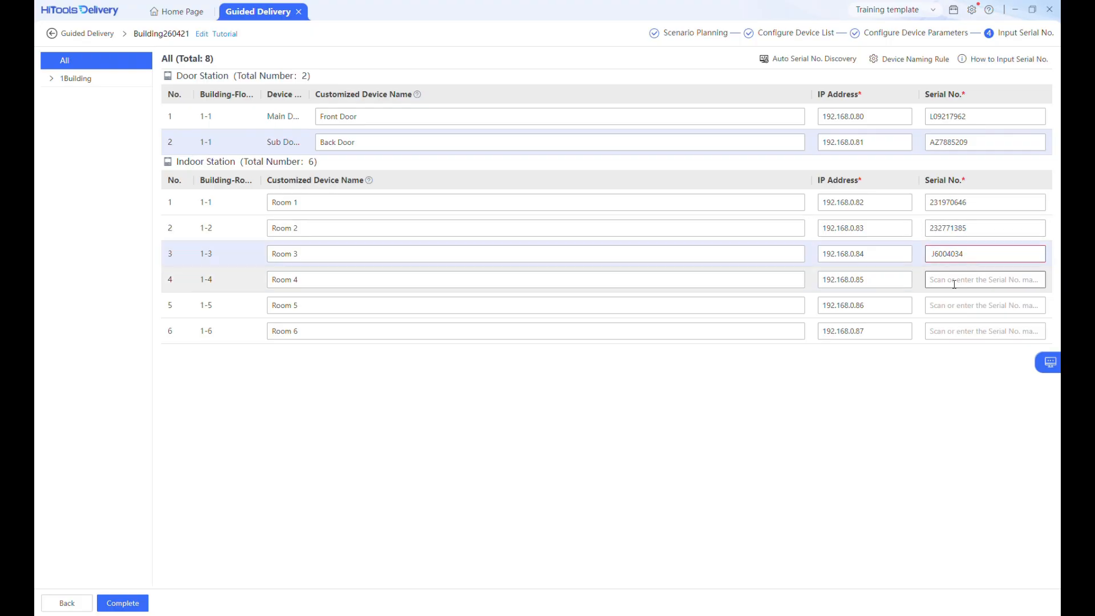
pyautogui.click(1037, 279)
pyautogui.write('FN1096479')
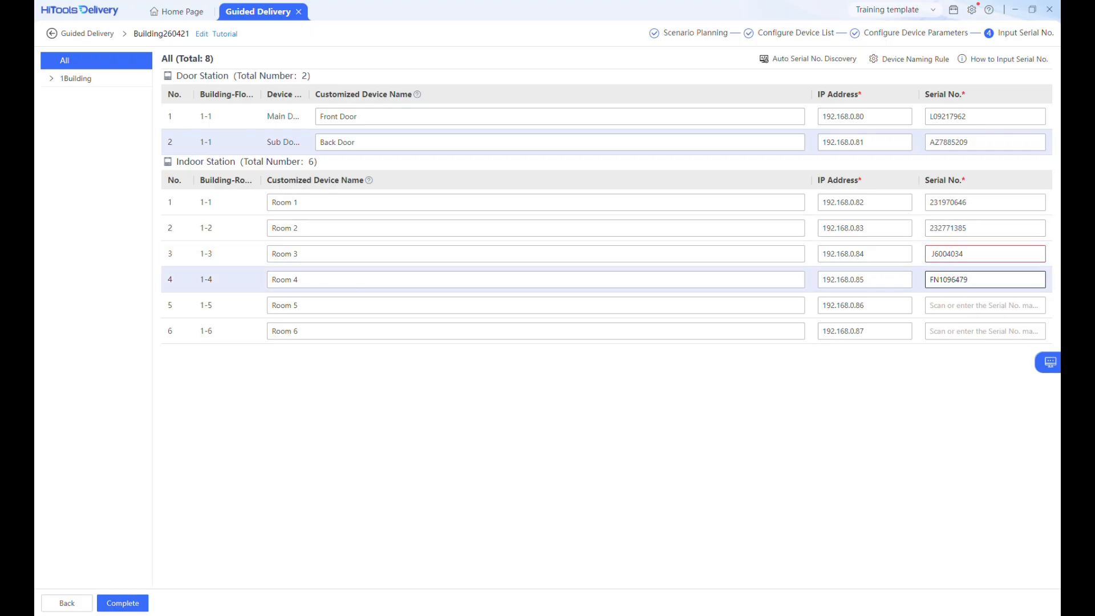
# Step: Correct the serial numbers of Room 3 to J60040349 and Room 5 to GM3735208
pyautogui.click(982, 254)
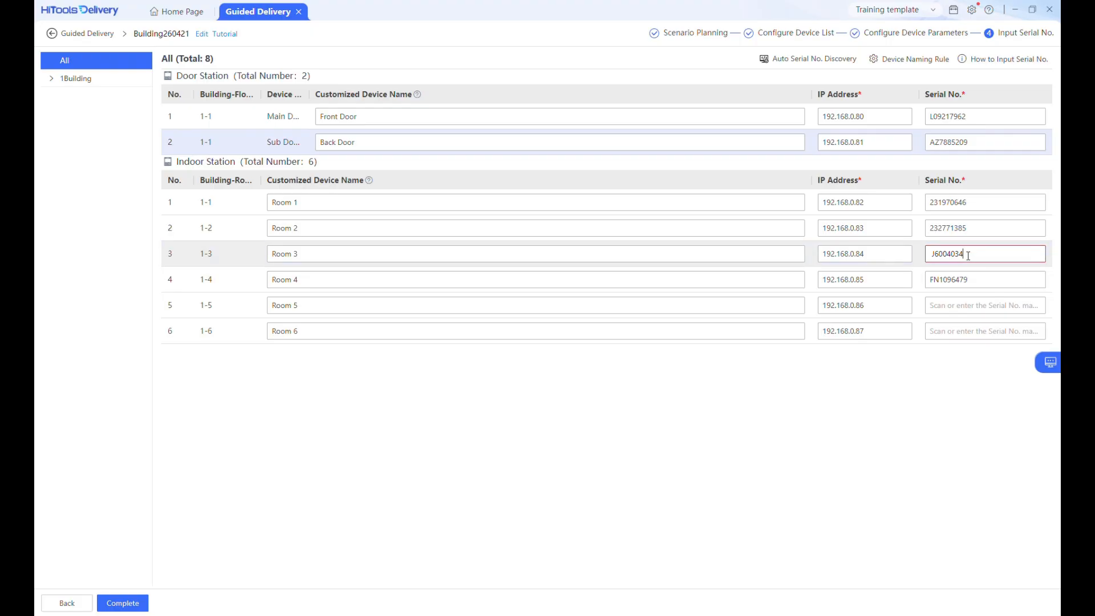
pyautogui.moveTo(968, 252); pyautogui.dragTo(931, 253)
pyautogui.press('BackSpace')
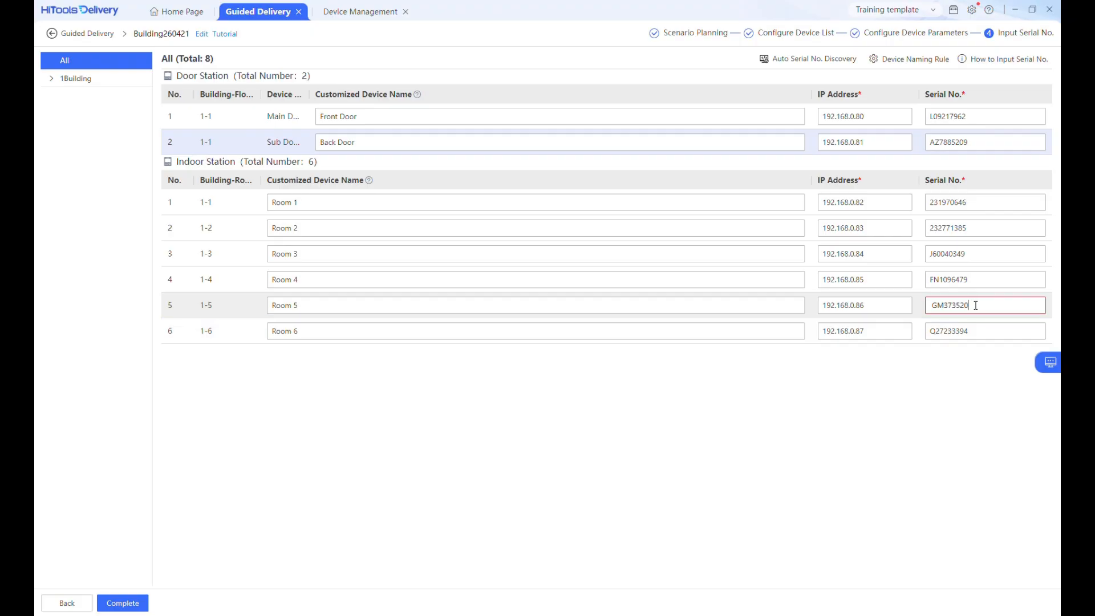
pyautogui.moveTo(969, 305); pyautogui.dragTo(926, 303)
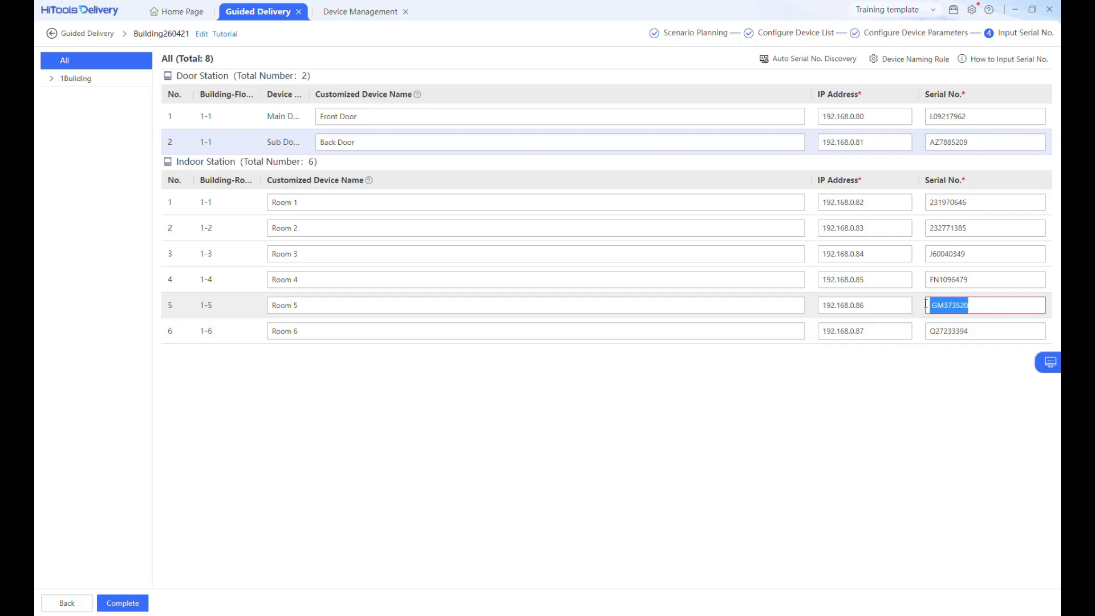
pyautogui.click(980, 303)
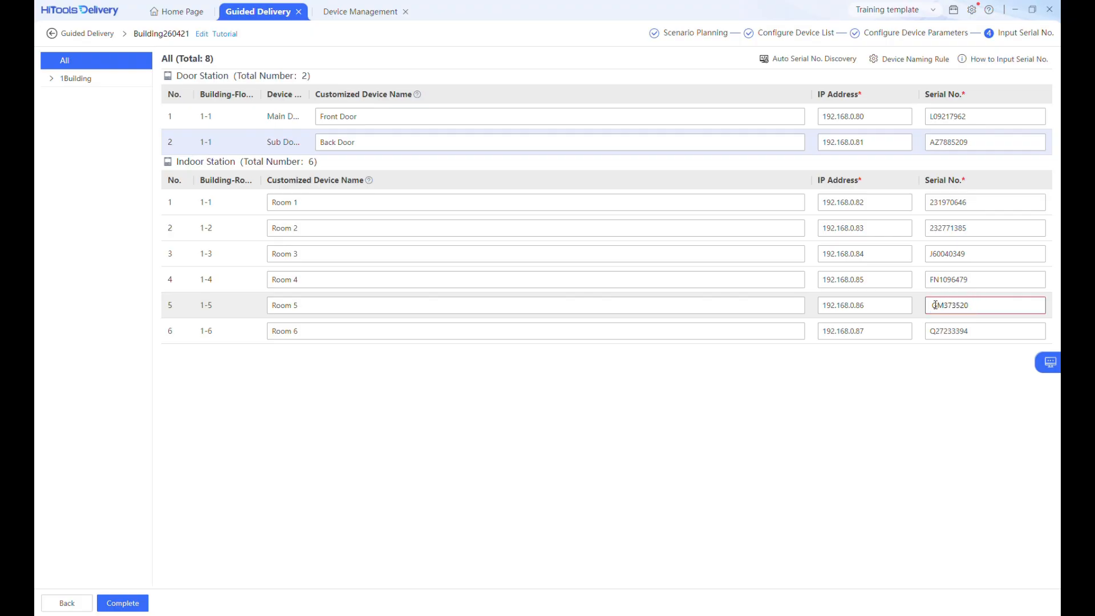
pyautogui.press('BackSpace')
pyautogui.write('8')
# Step: Complete the serial number input and dismiss the guidance dialog
pyautogui.click(954, 384)
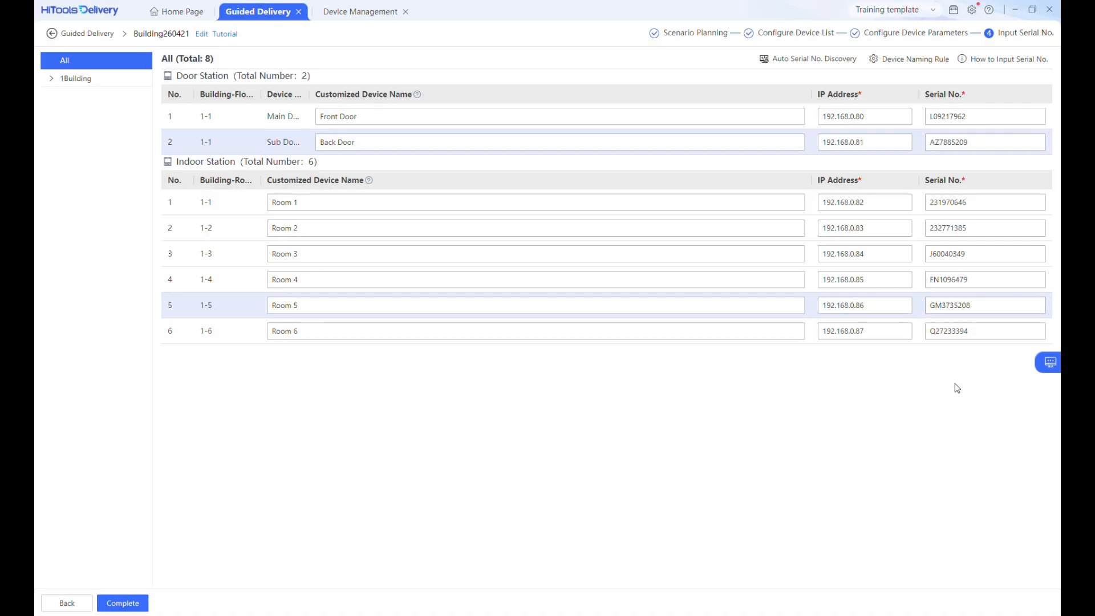
pyautogui.click(131, 605)
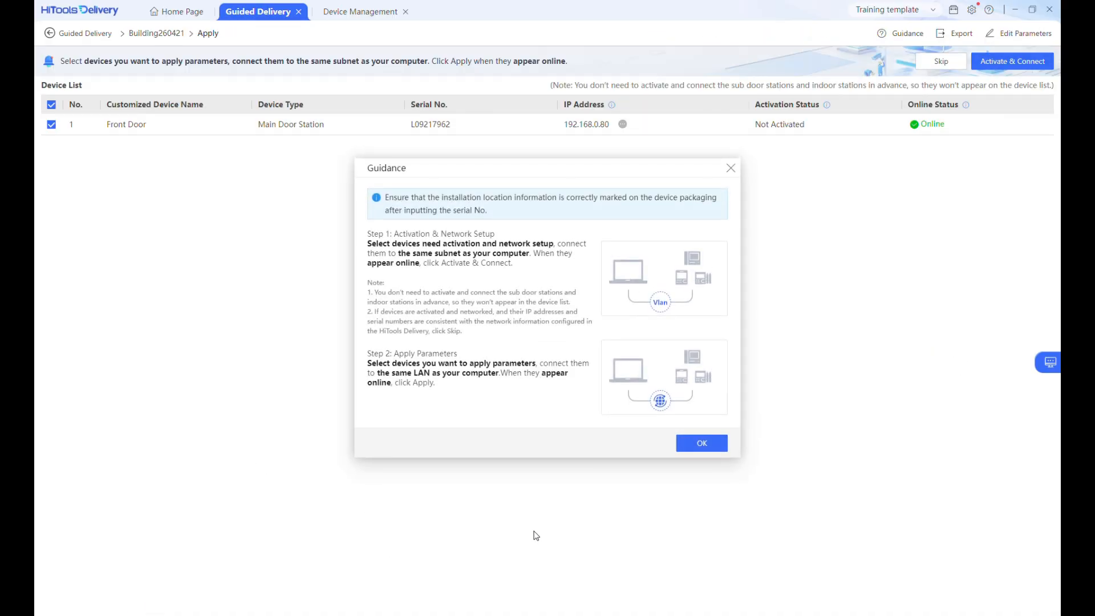
pyautogui.click(702, 444)
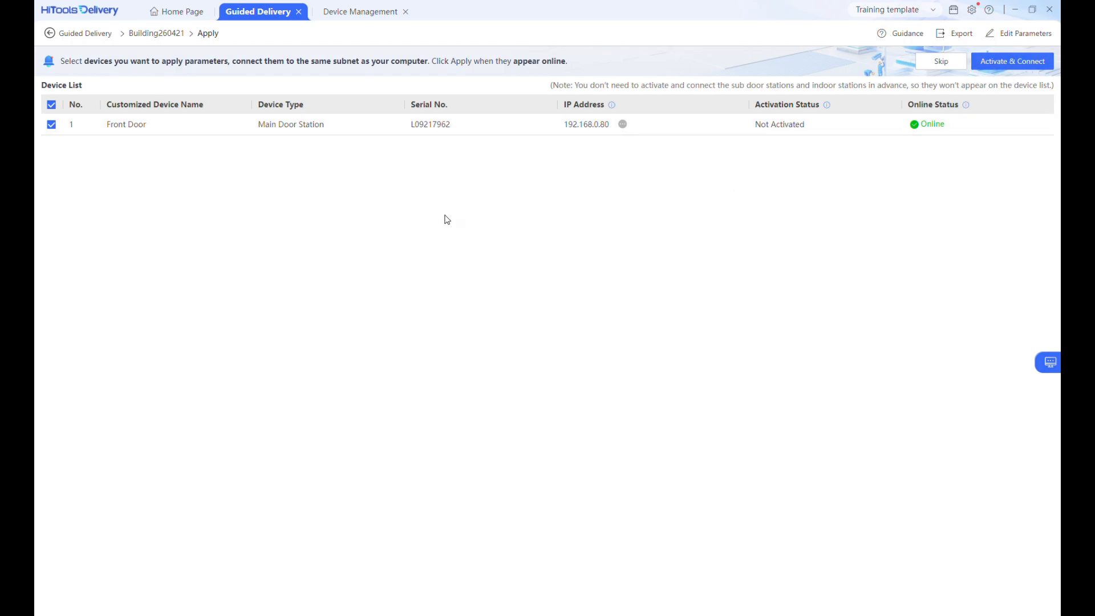
# Step: Check the devices discovered on the current subnet in Device Management, then return to the guided delivery
pyautogui.click(403, 12)
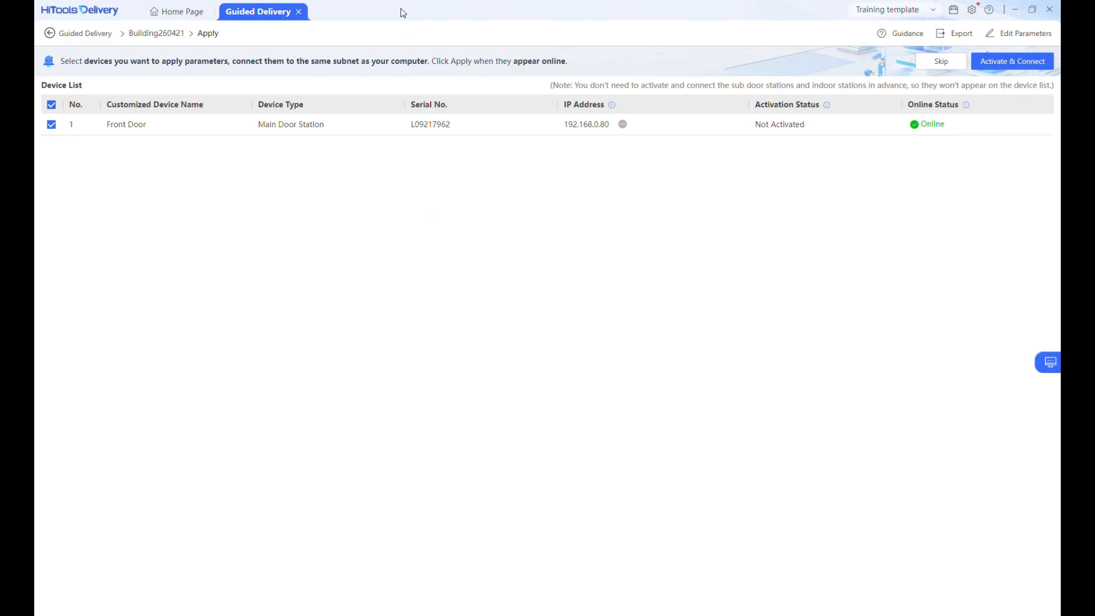
pyautogui.click(180, 14)
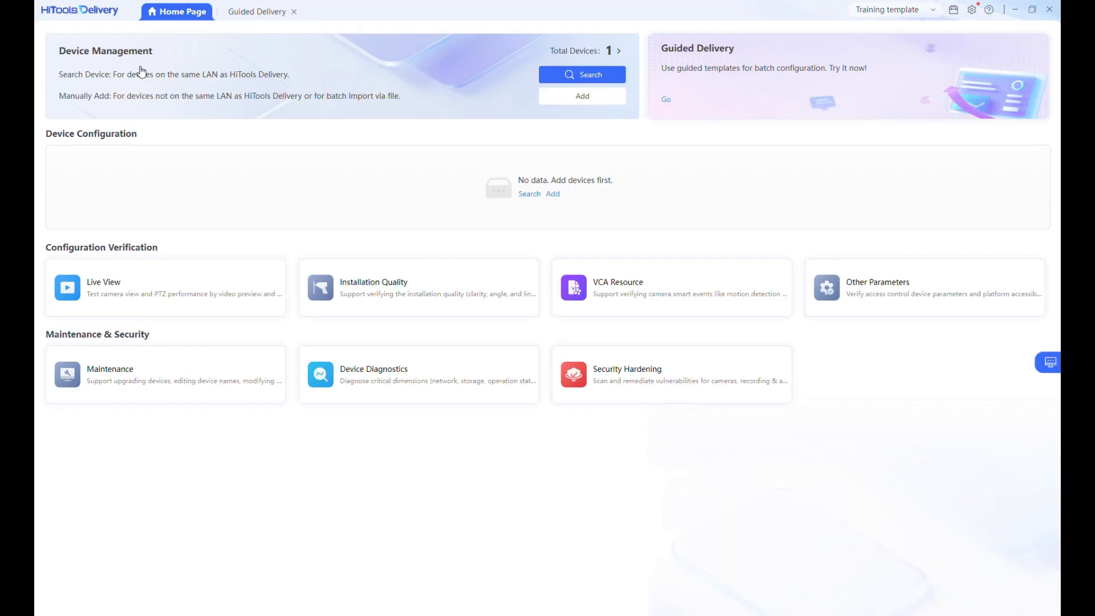
pyautogui.click(163, 68)
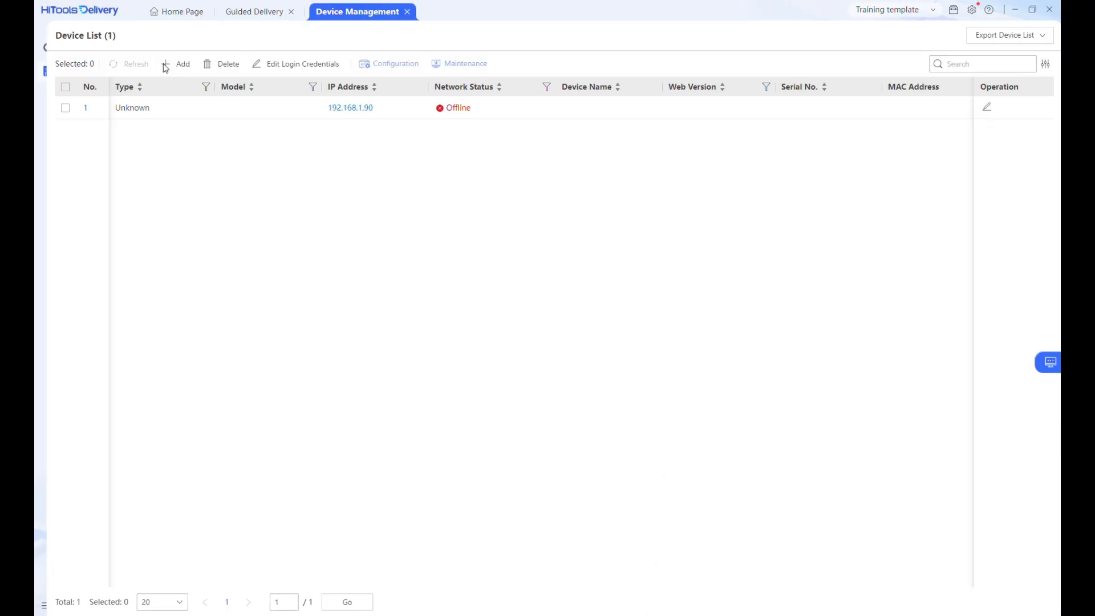
pyautogui.click(48, 48)
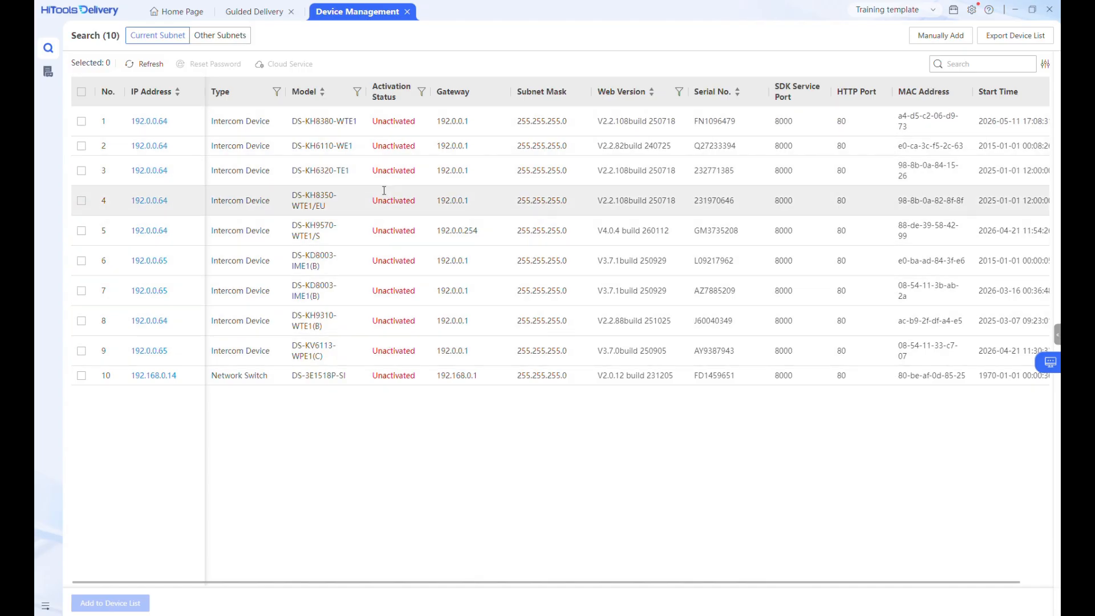
pyautogui.click(407, 12)
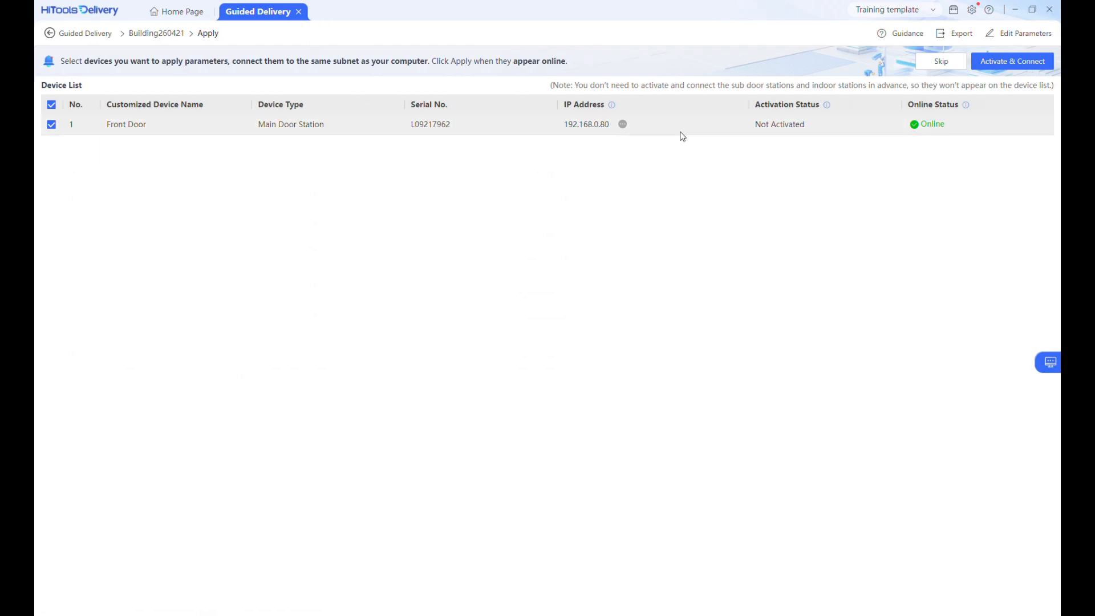
# Step: Activate and connect the Front Door station, then apply its parameters
pyautogui.click(1002, 61)
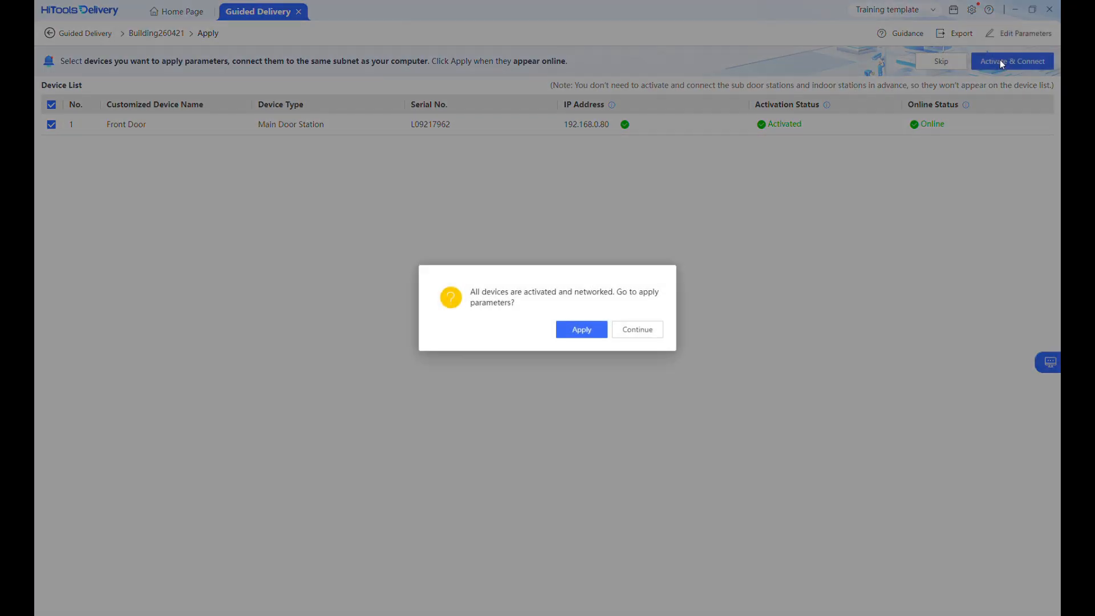
pyautogui.click(581, 330)
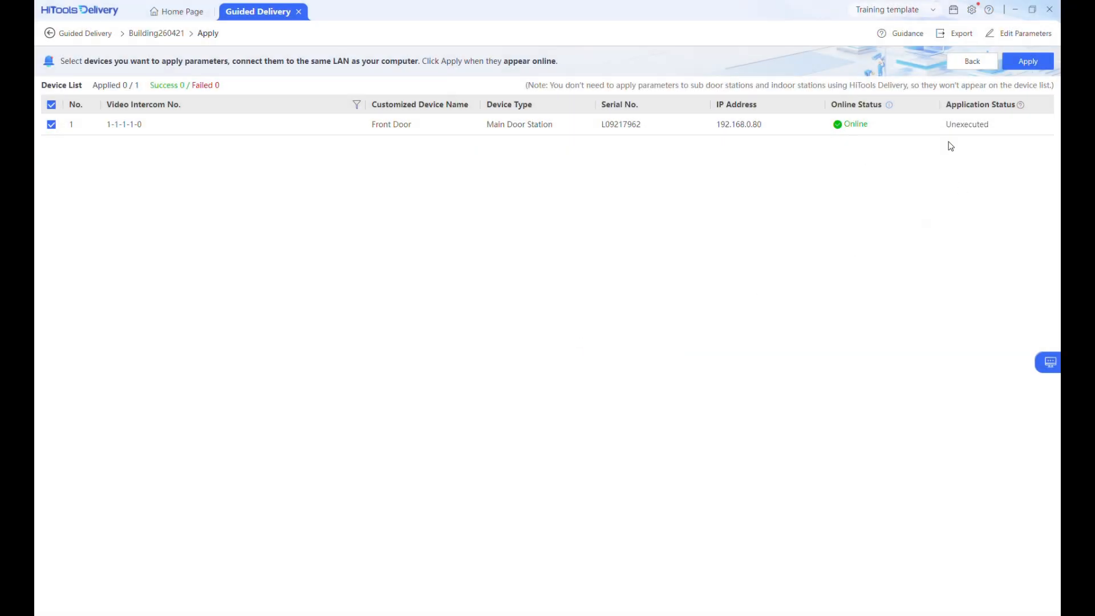
pyautogui.click(1033, 64)
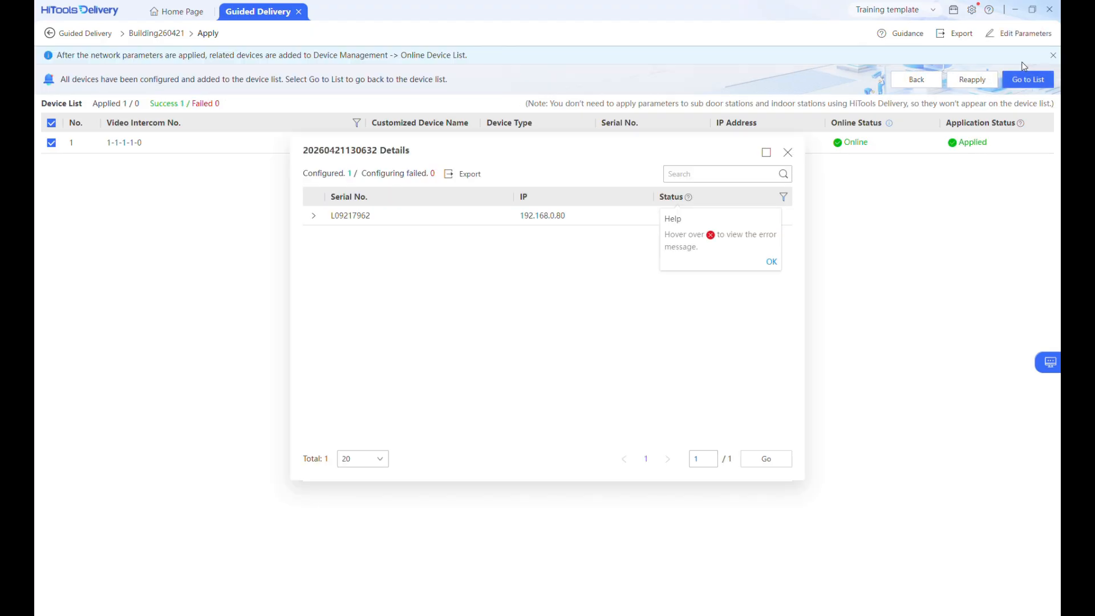
# Step: Review the application details for the Front Door station and close the details dialog
pyautogui.click(771, 261)
pyautogui.click(313, 218)
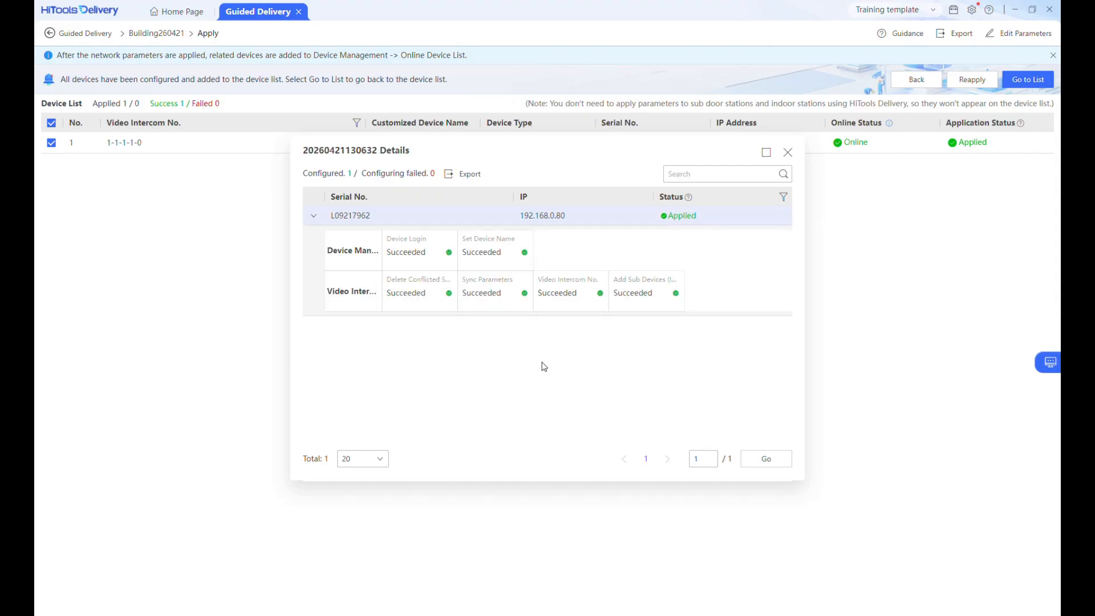
pyautogui.click(788, 154)
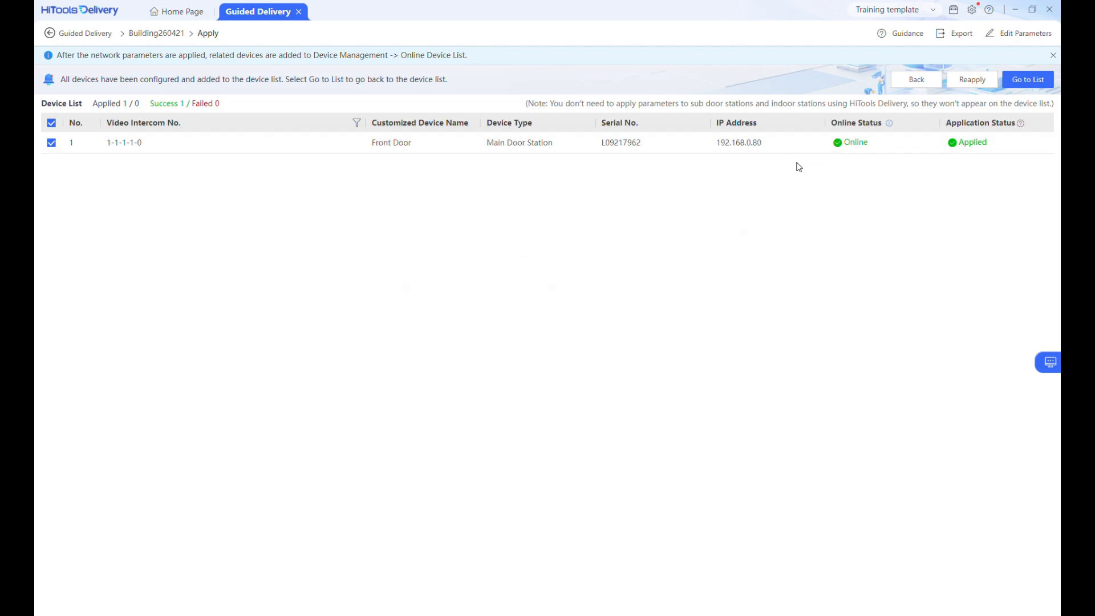
# Step: Go to the device list, select all devices and refresh them
pyautogui.click(1024, 82)
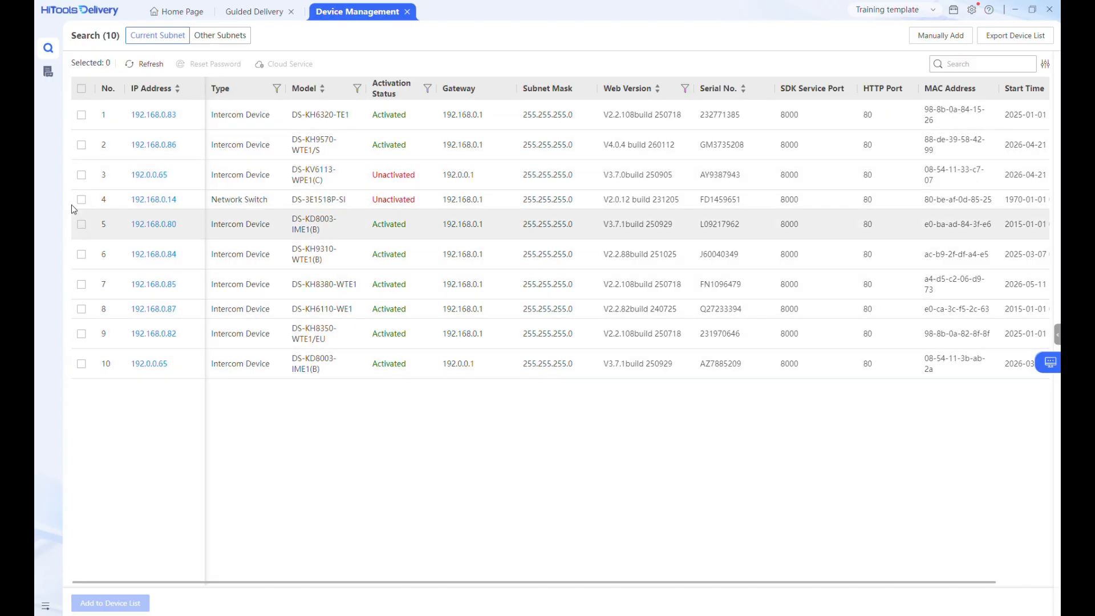
pyautogui.click(48, 77)
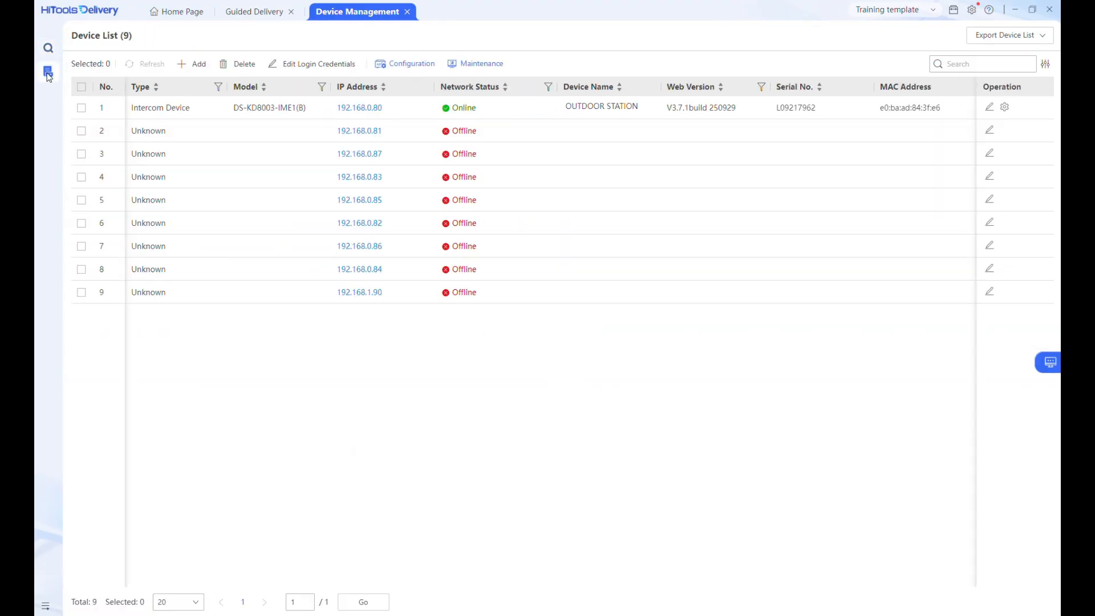
pyautogui.click(82, 88)
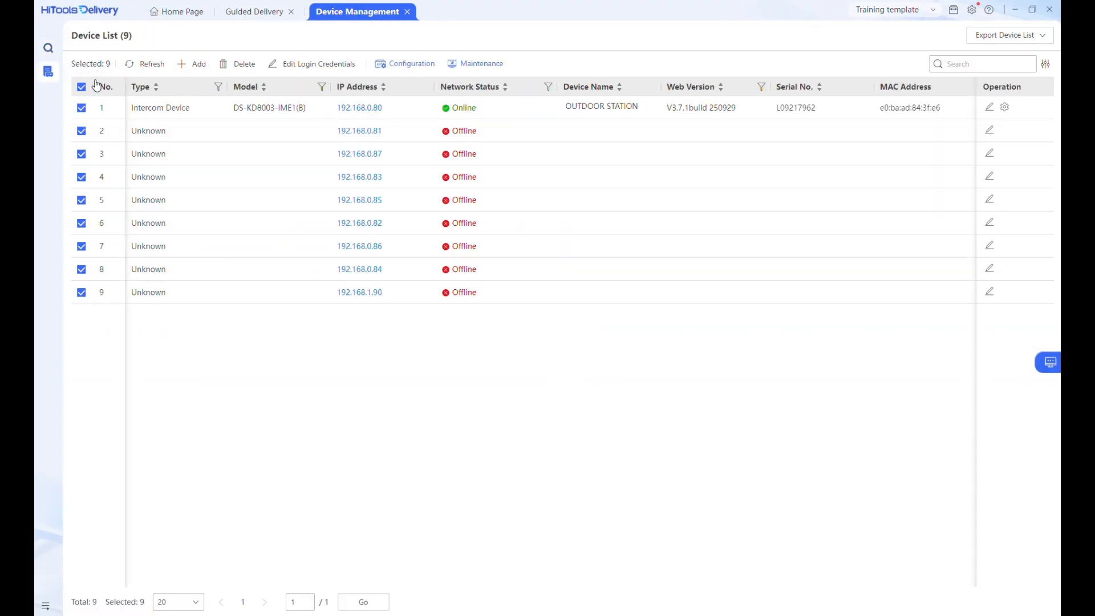
pyautogui.click(158, 67)
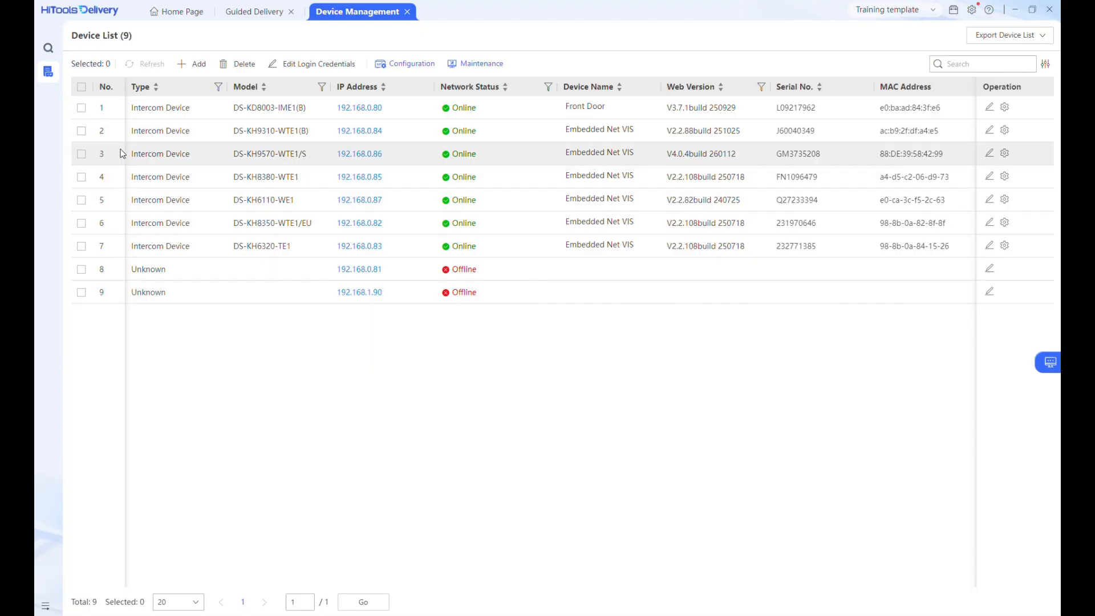
pyautogui.click(81, 88)
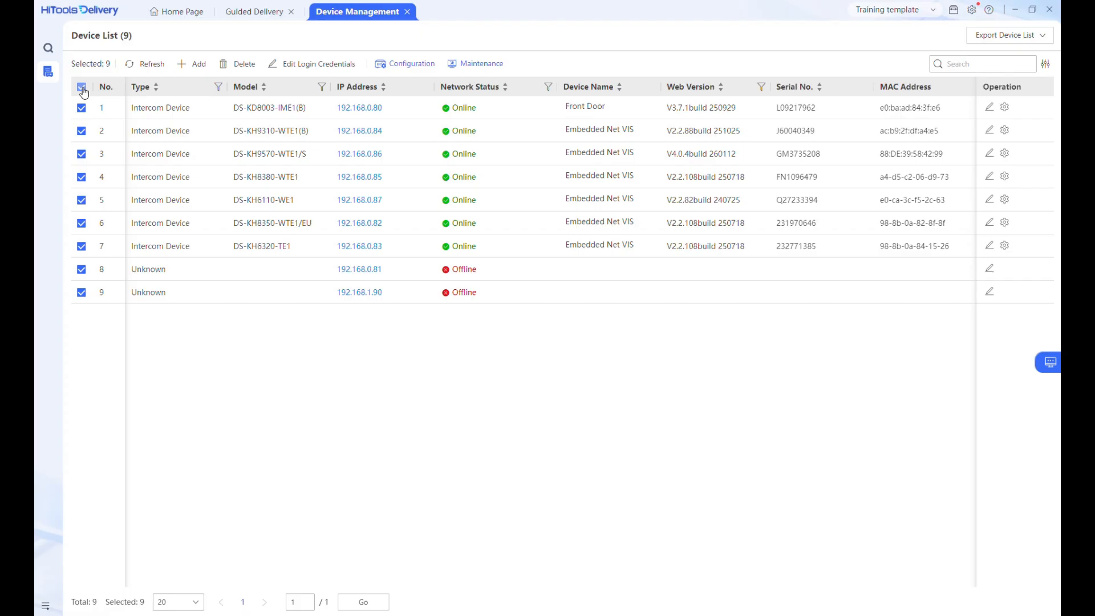
pyautogui.click(151, 65)
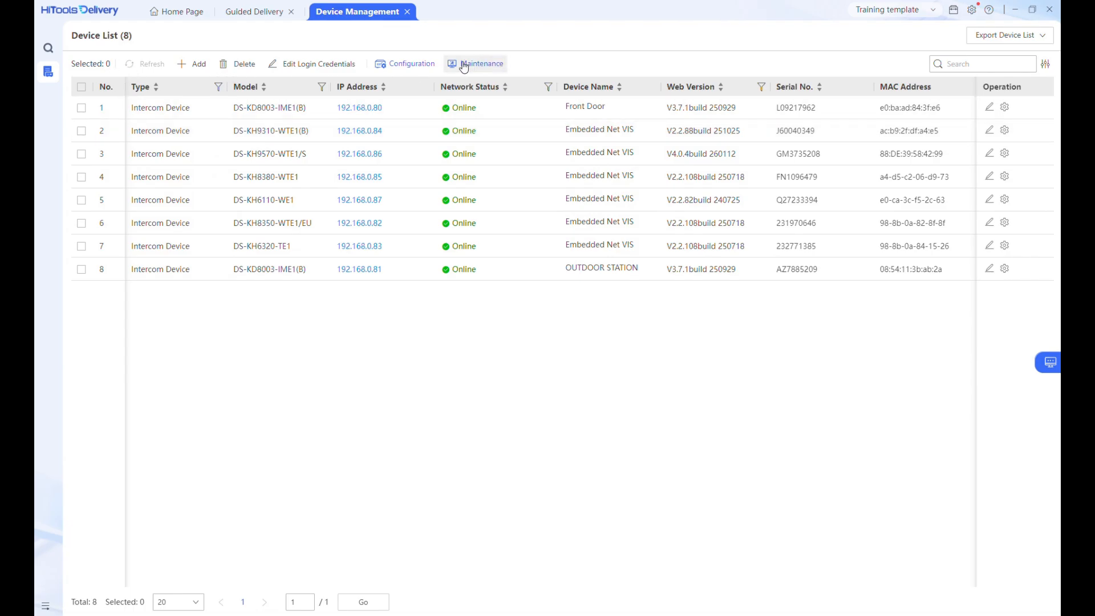
# Step: Select all devices in Maintenance and sync their time with the computer time
pyautogui.click(407, 66)
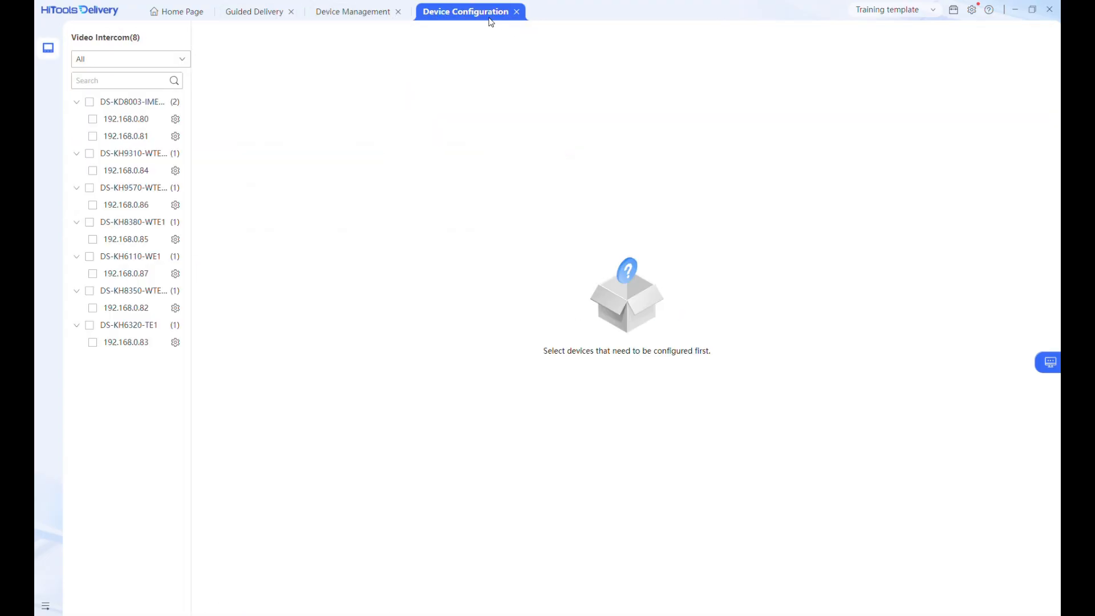
pyautogui.click(516, 11)
pyautogui.click(467, 64)
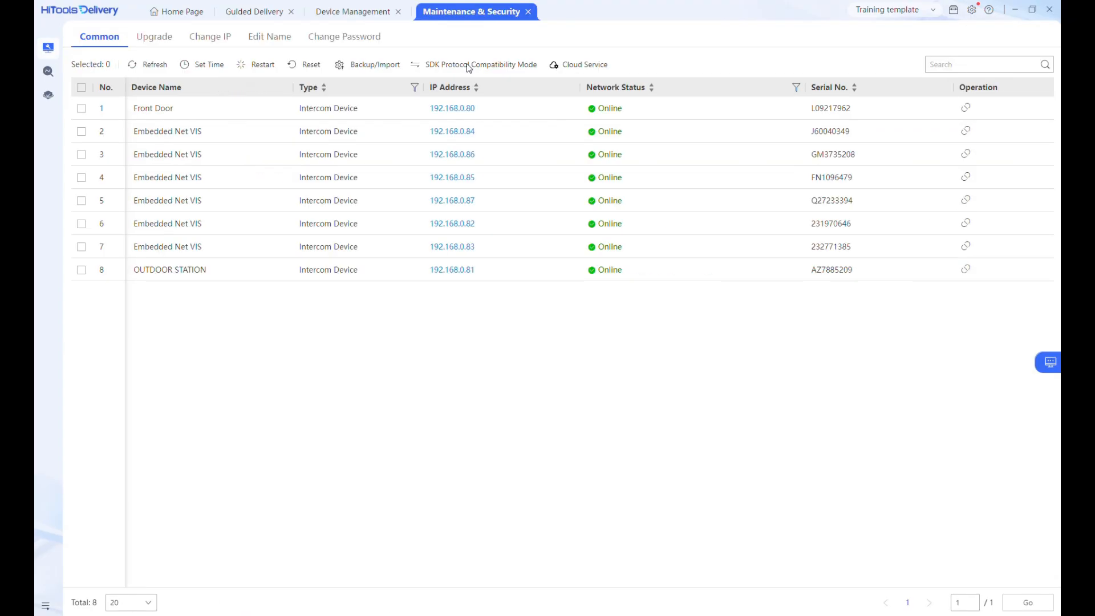
pyautogui.click(82, 88)
pyautogui.click(207, 64)
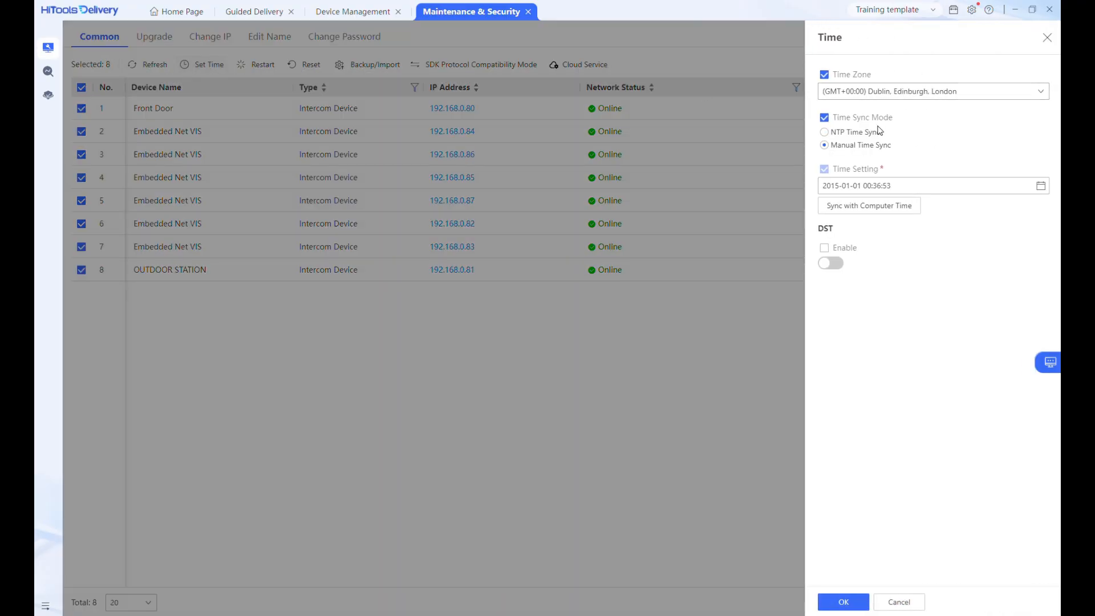
pyautogui.click(889, 207)
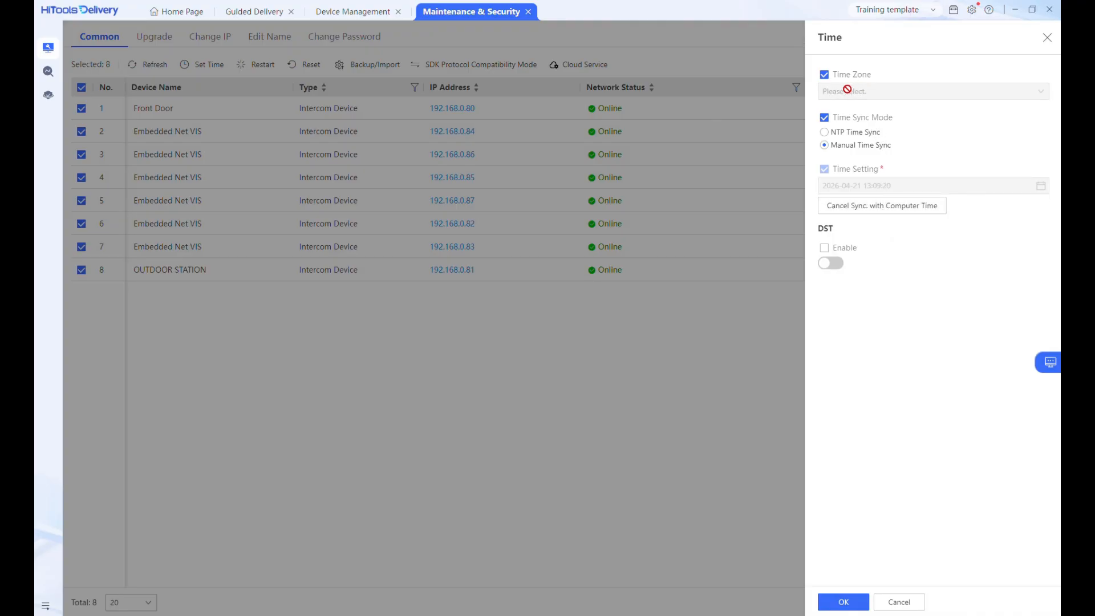
pyautogui.click(842, 601)
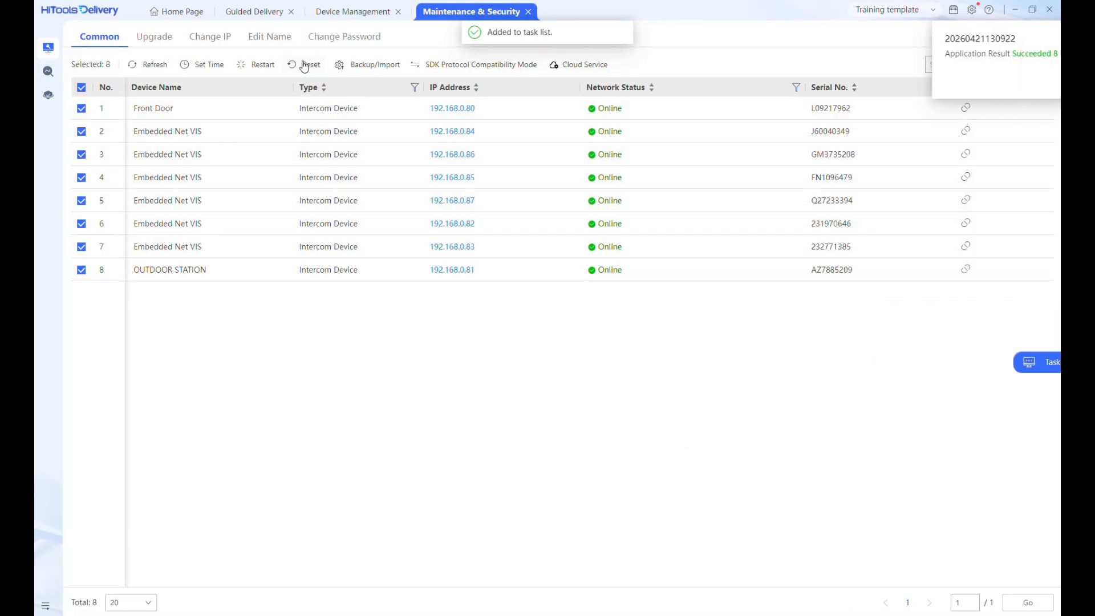
# Step: Check all devices for firmware upgrades and upgrade the DS-KH6110-WE1 station at 192.168.0.87 to V2.2.110_250701
pyautogui.click(153, 37)
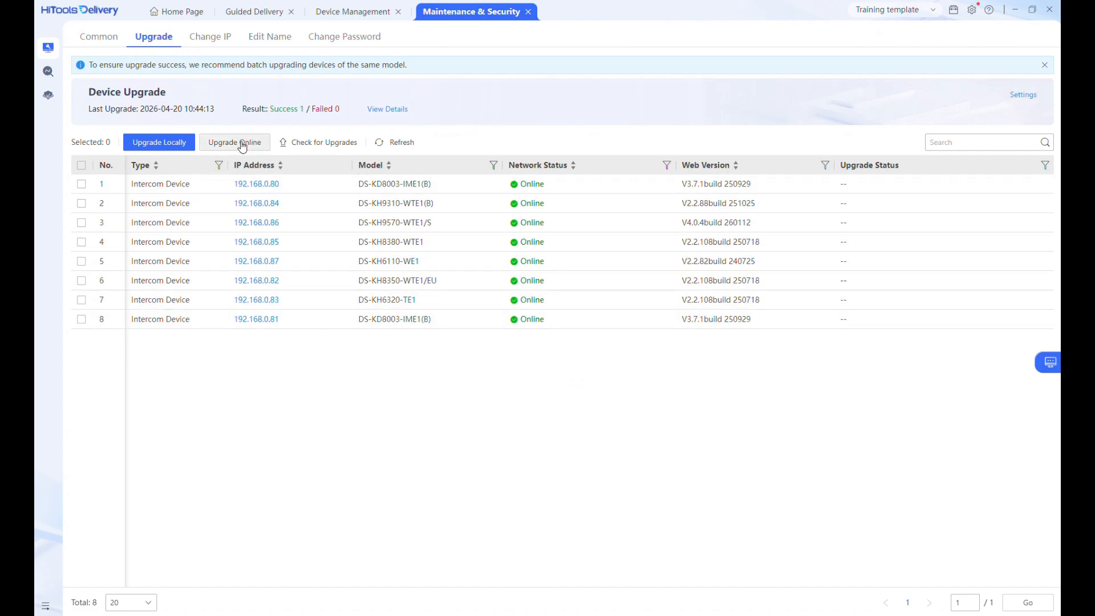
pyautogui.click(317, 142)
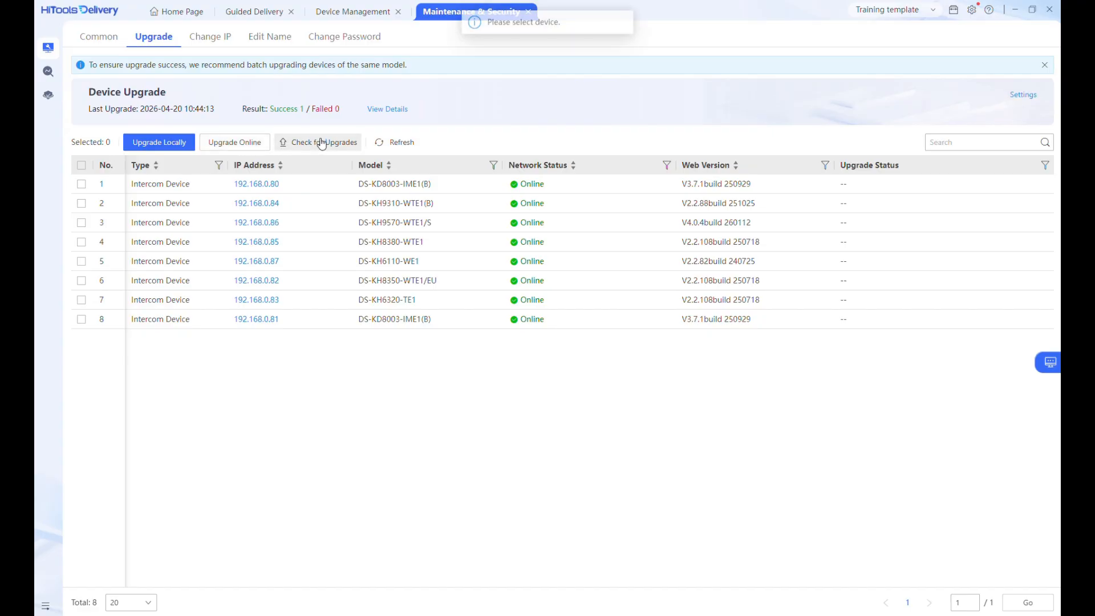
pyautogui.click(81, 165)
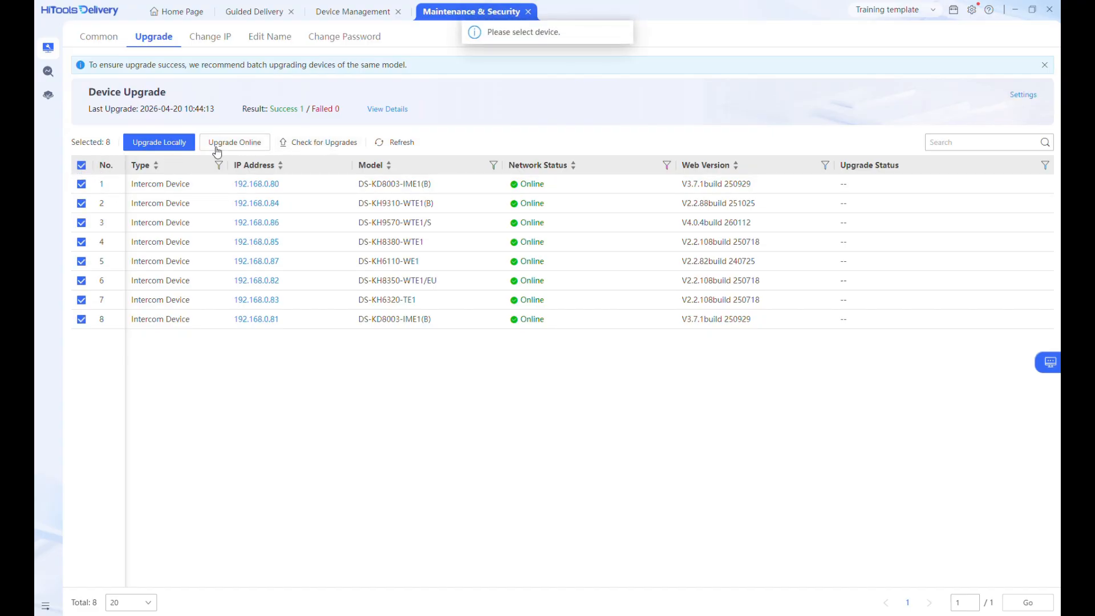
pyautogui.click(317, 143)
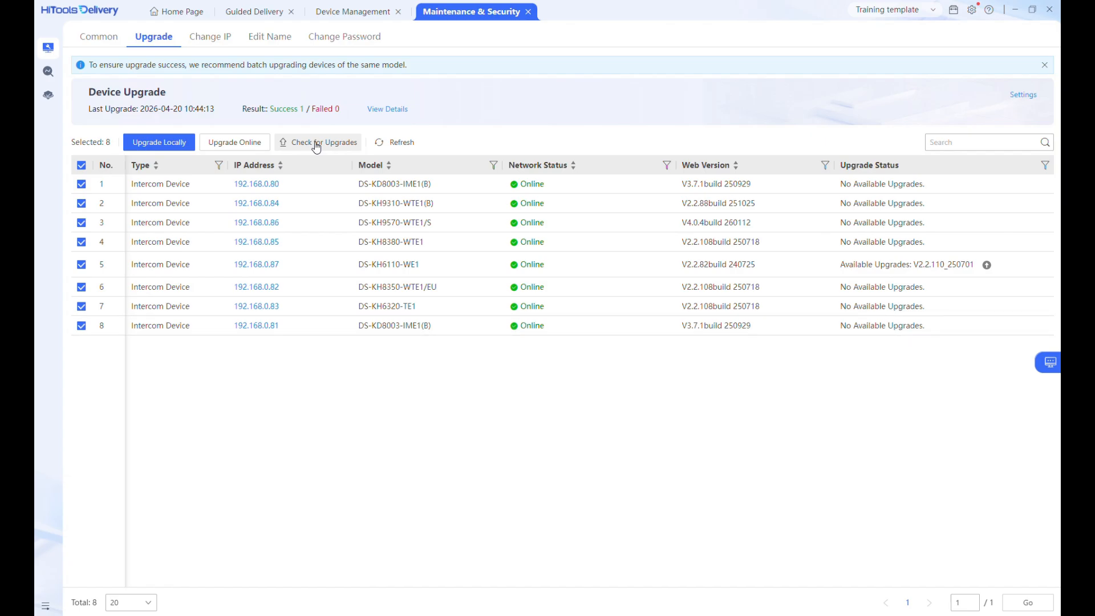
pyautogui.click(81, 165)
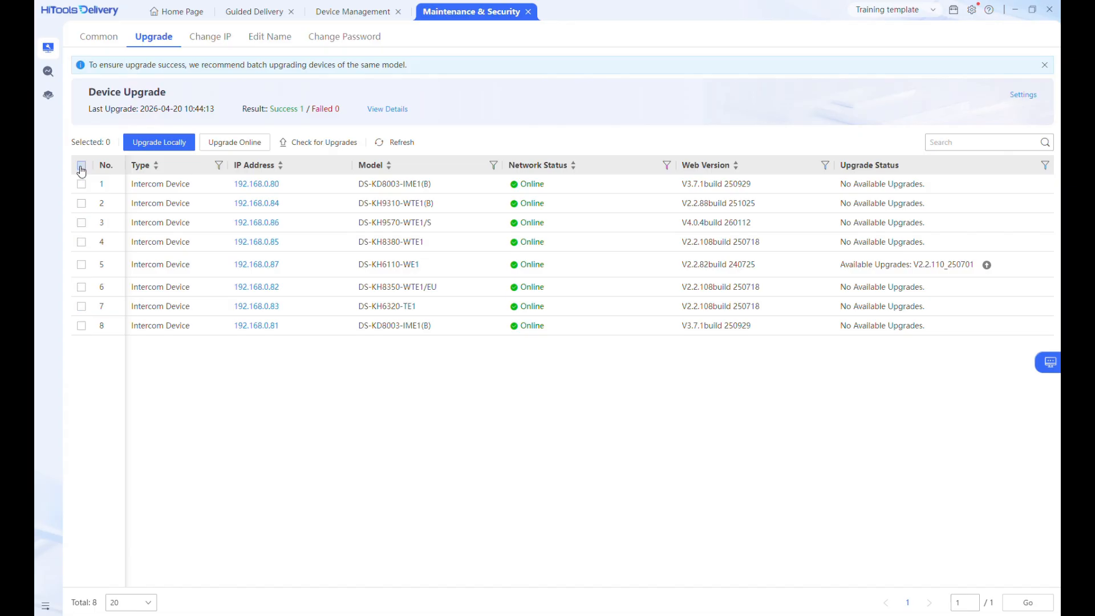
pyautogui.click(986, 265)
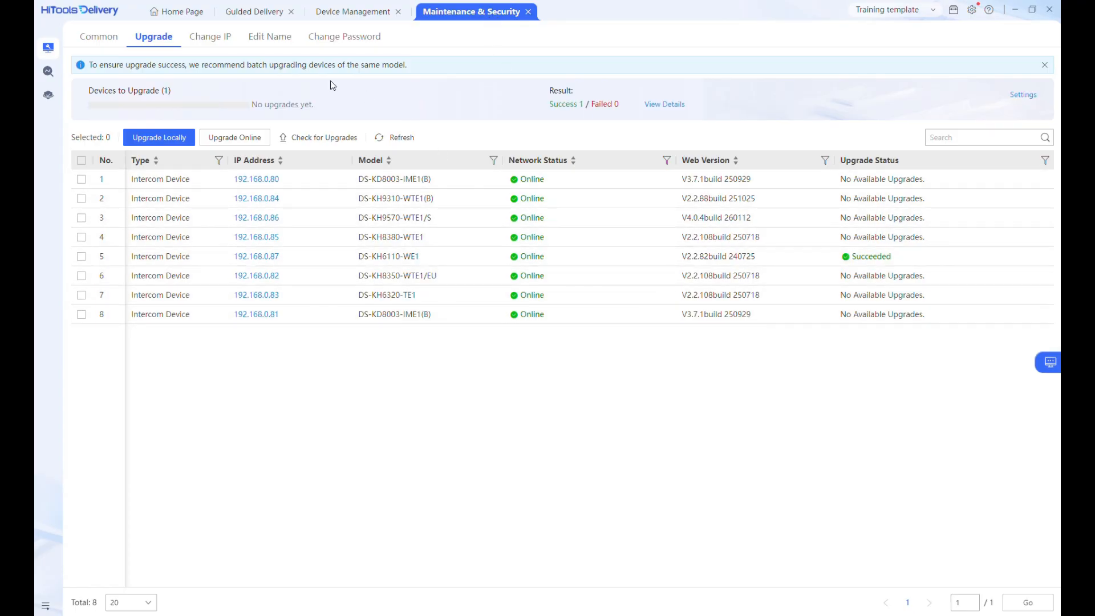
# Step: Browse the Change IP and Edit Name maintenance pages, then return to the device list
pyautogui.click(209, 40)
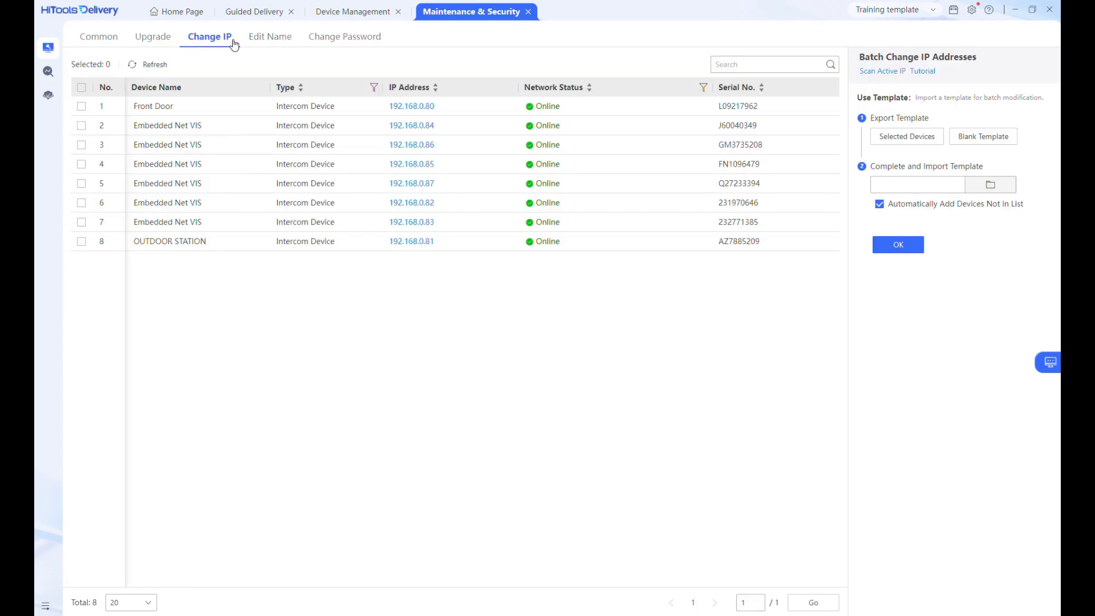
pyautogui.click(262, 43)
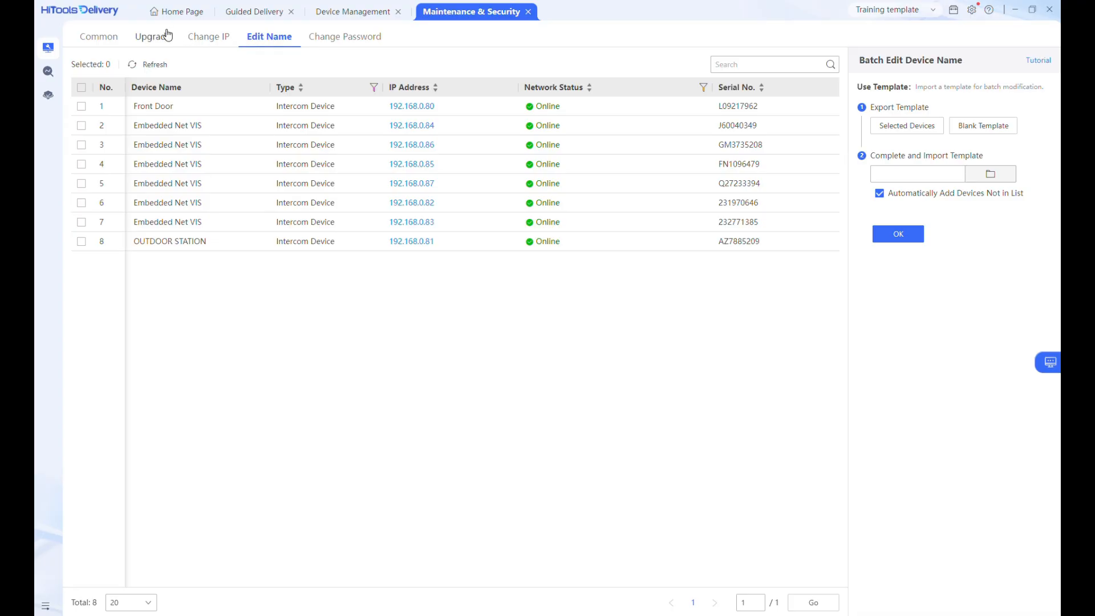
pyautogui.click(105, 38)
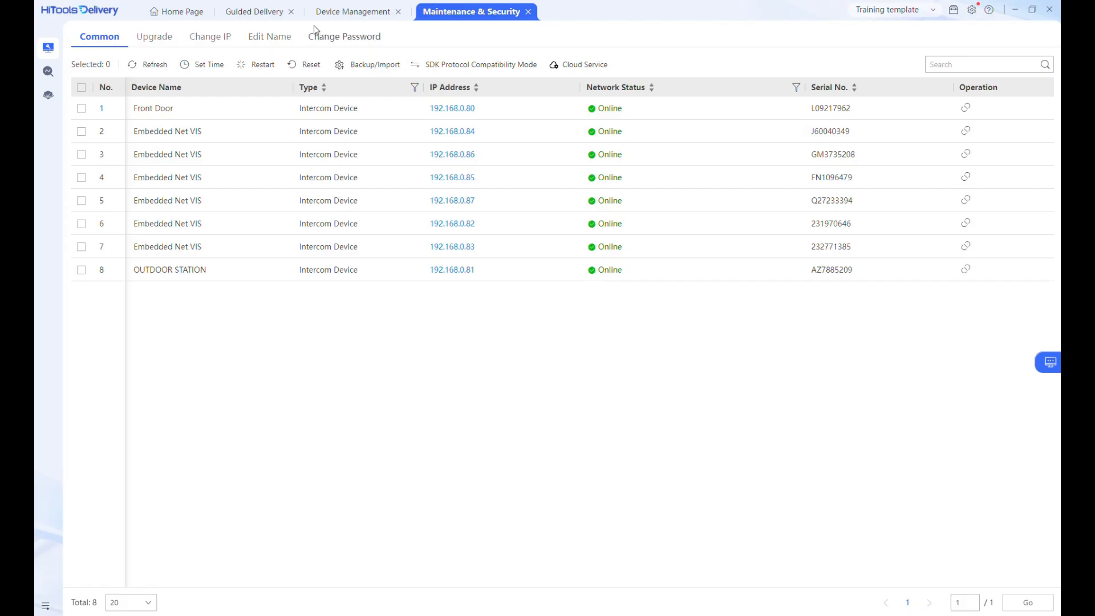
pyautogui.click(356, 12)
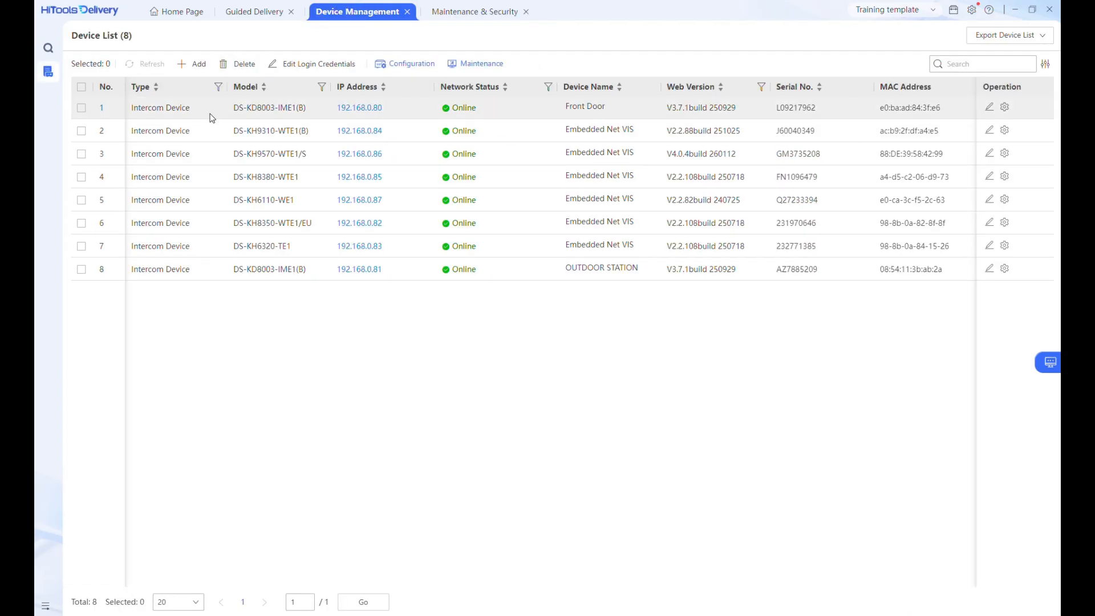
# Step: Open the Front Door station's web configuration and review its system settings, I/O settings and person pages before closing it
pyautogui.click(361, 107)
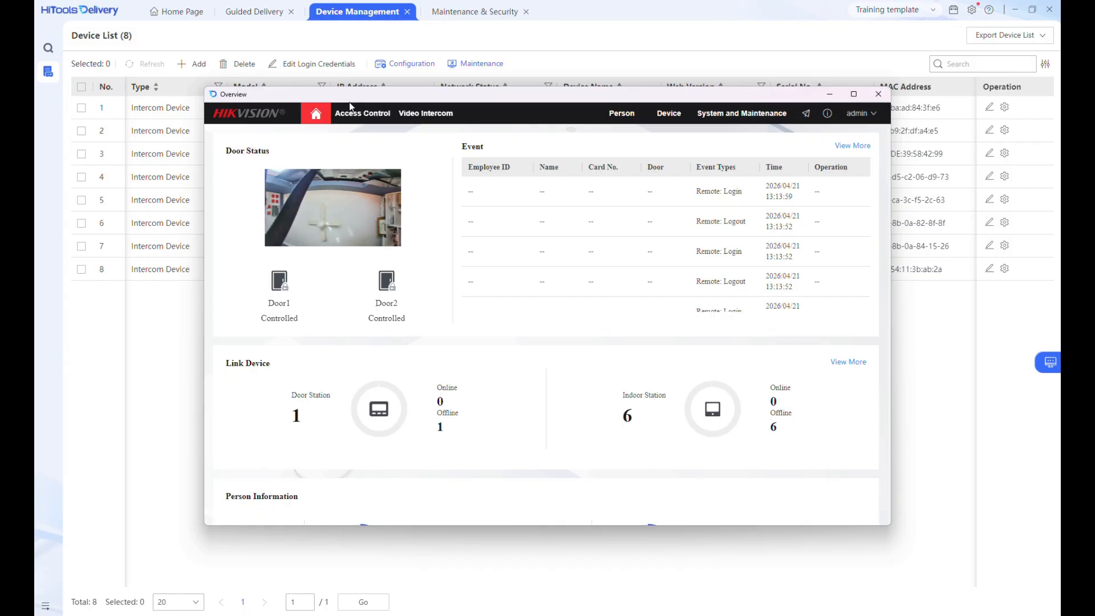
pyautogui.click(713, 114)
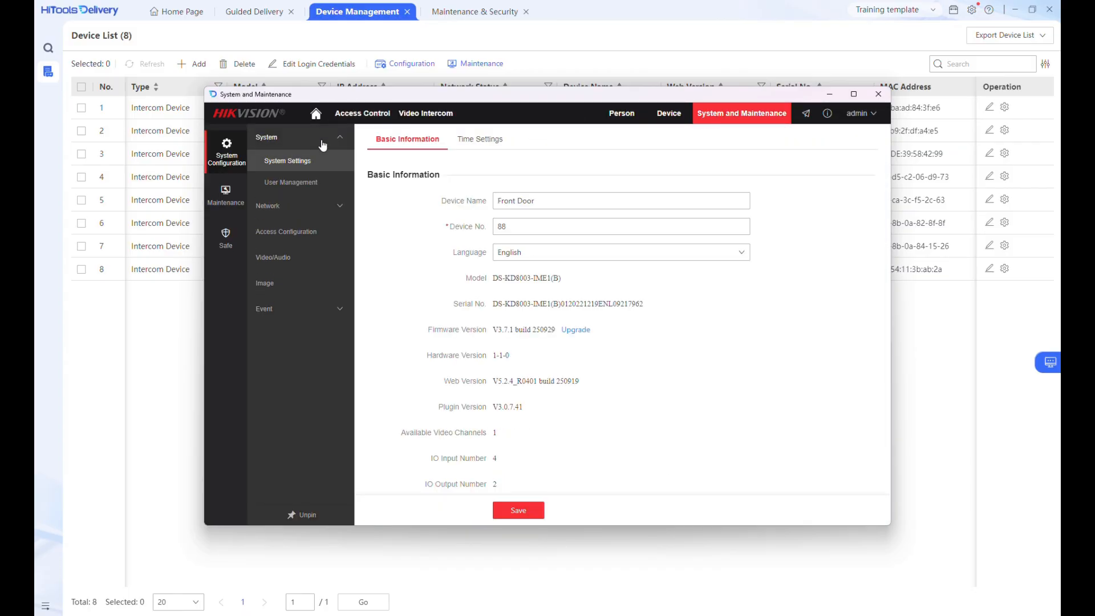
pyautogui.click(283, 233)
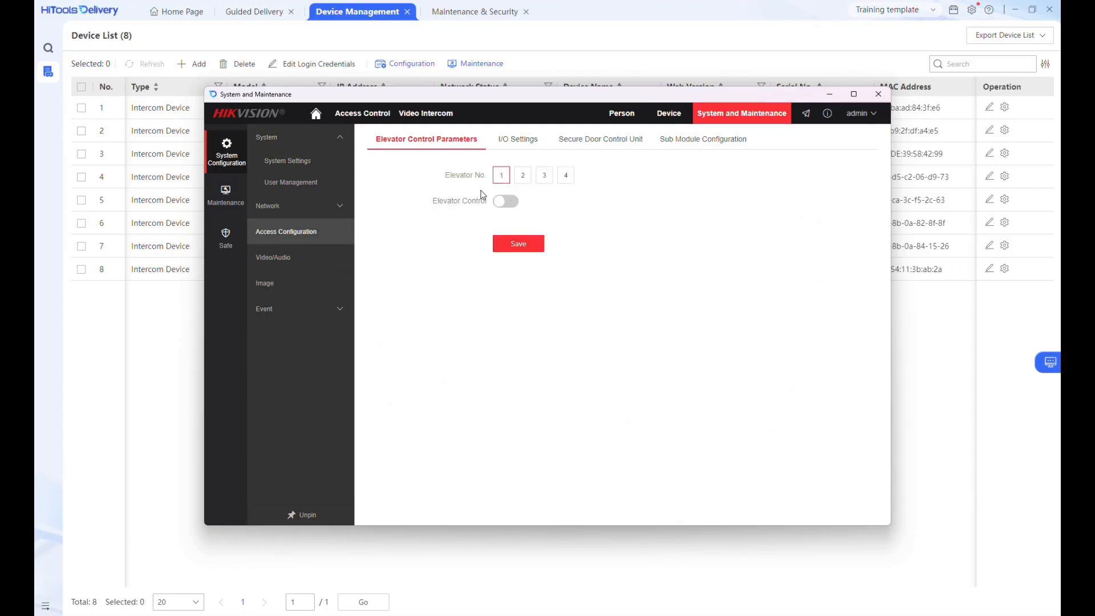
pyautogui.click(518, 141)
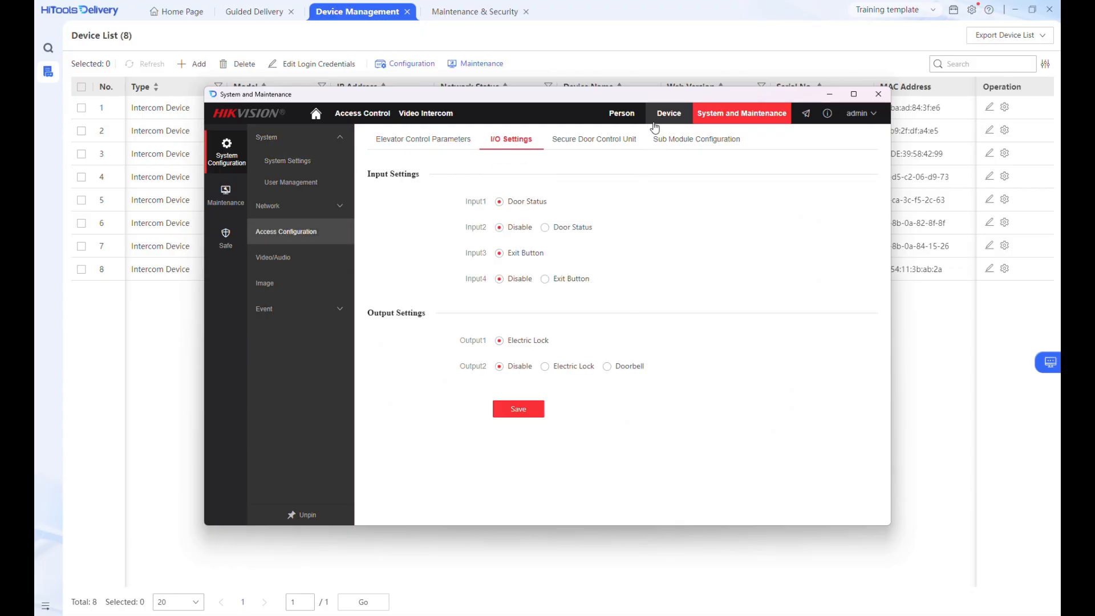
pyautogui.click(623, 118)
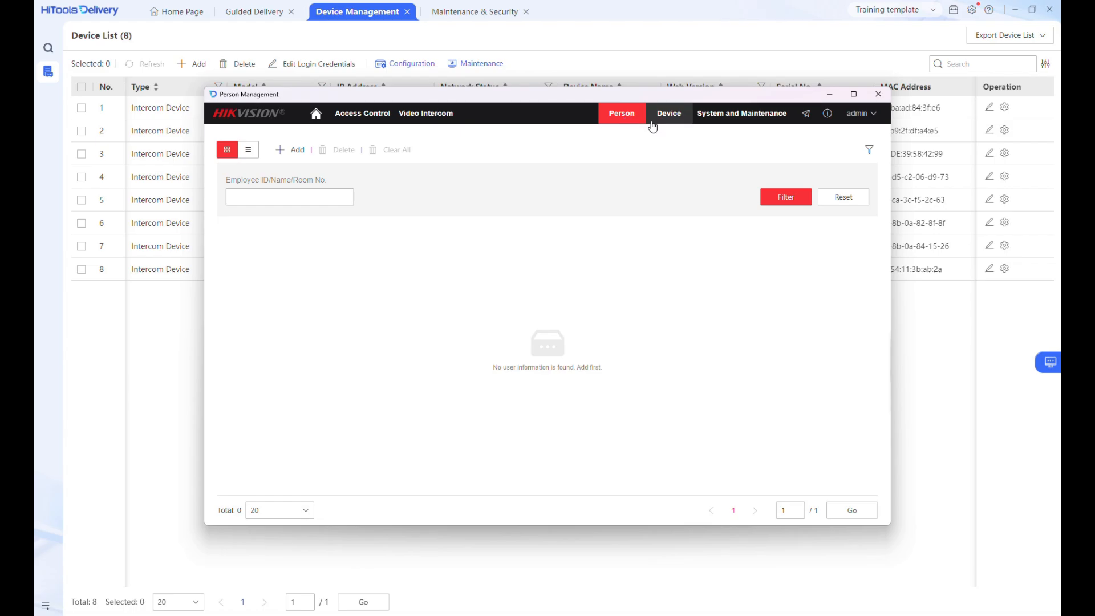
pyautogui.click(877, 94)
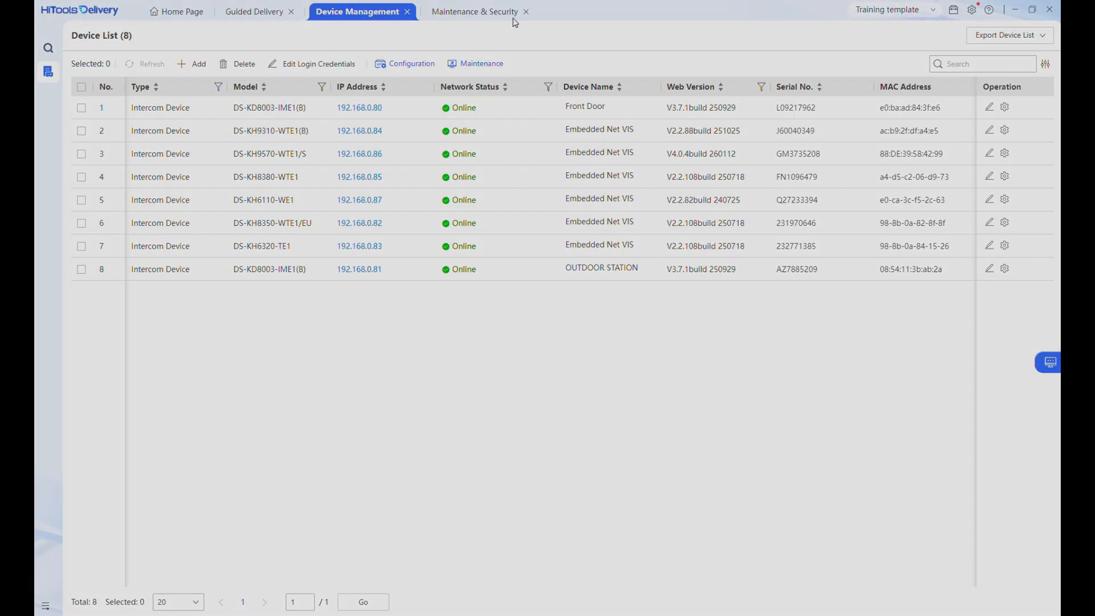